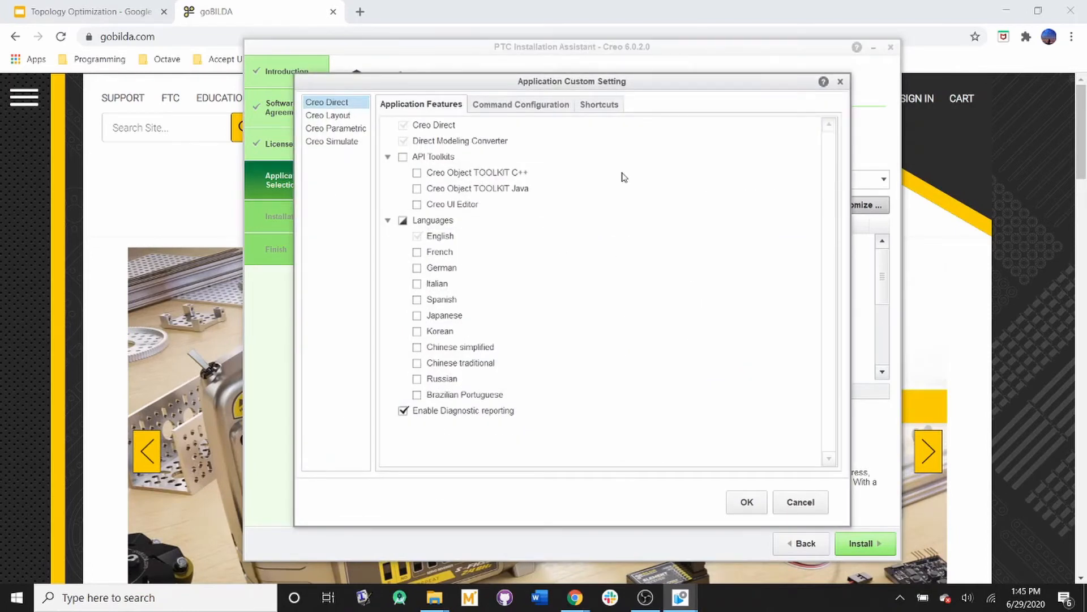
Step: Check the Creo Parametric application features in the installer for the Creo Topology Optimization option
{"action": "left_click", "coordinate": [351, 129]}
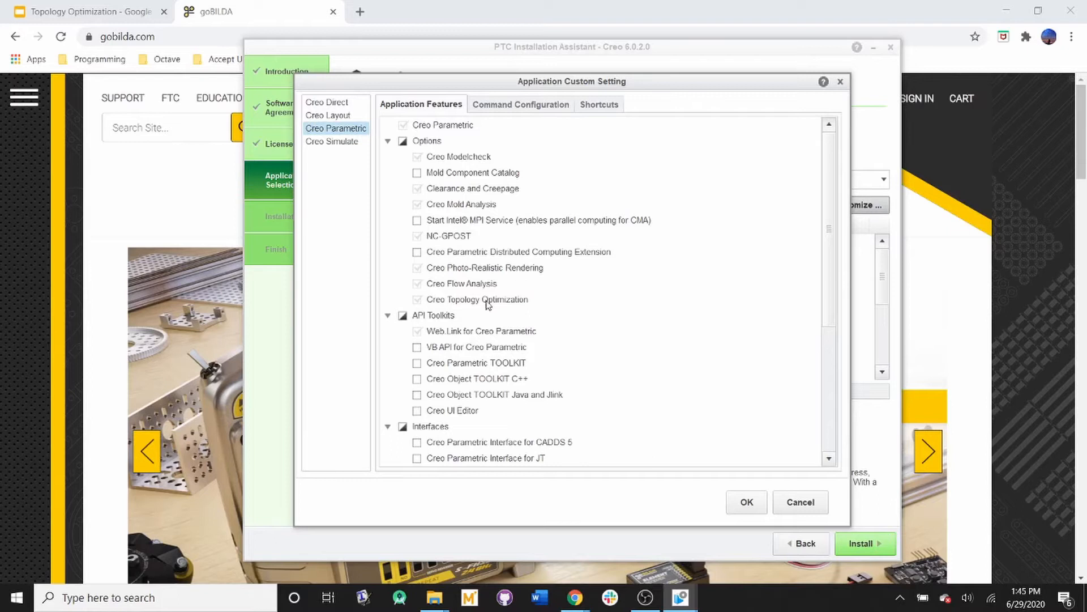
{"action": "mouse_move", "coordinate": [487, 305]}
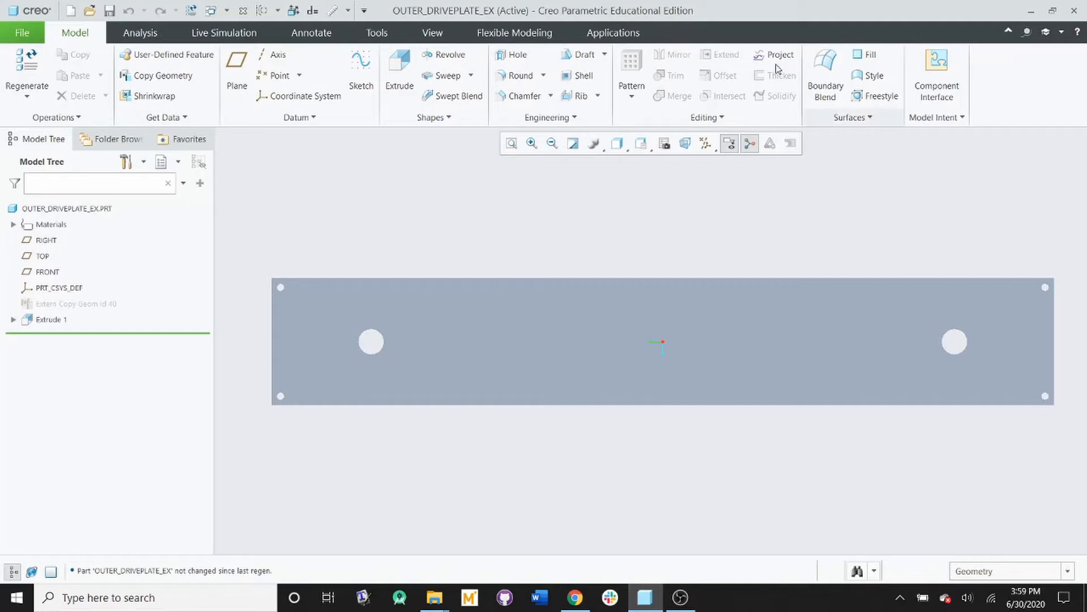
Step: Switch to Creo Parametric and open the outer drive plate in the Topology Optimization environment
{"action": "left_click", "coordinate": [617, 32]}
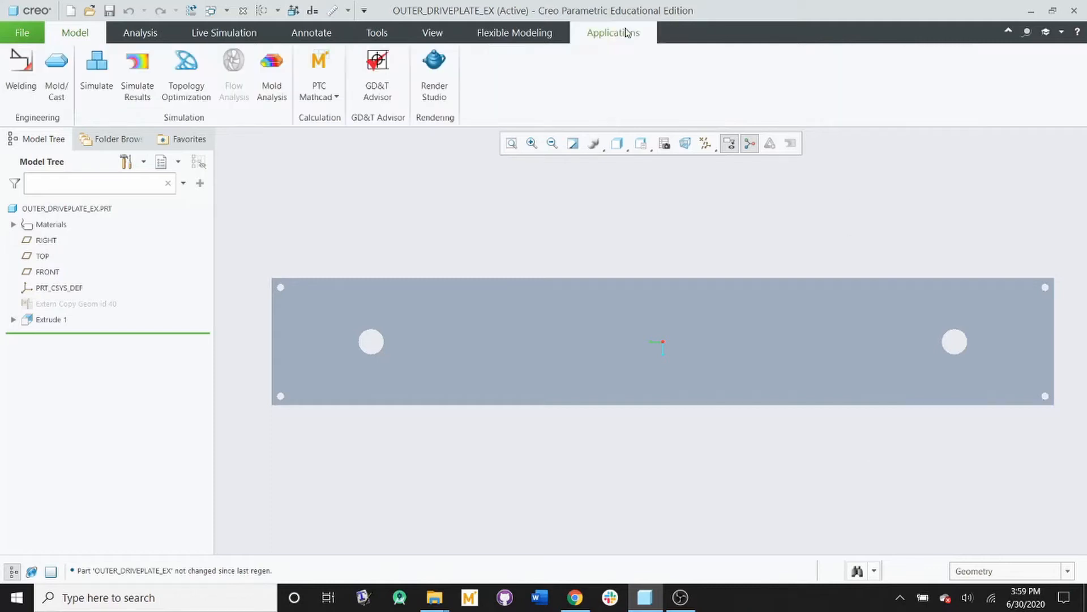
{"action": "left_click", "coordinate": [198, 85]}
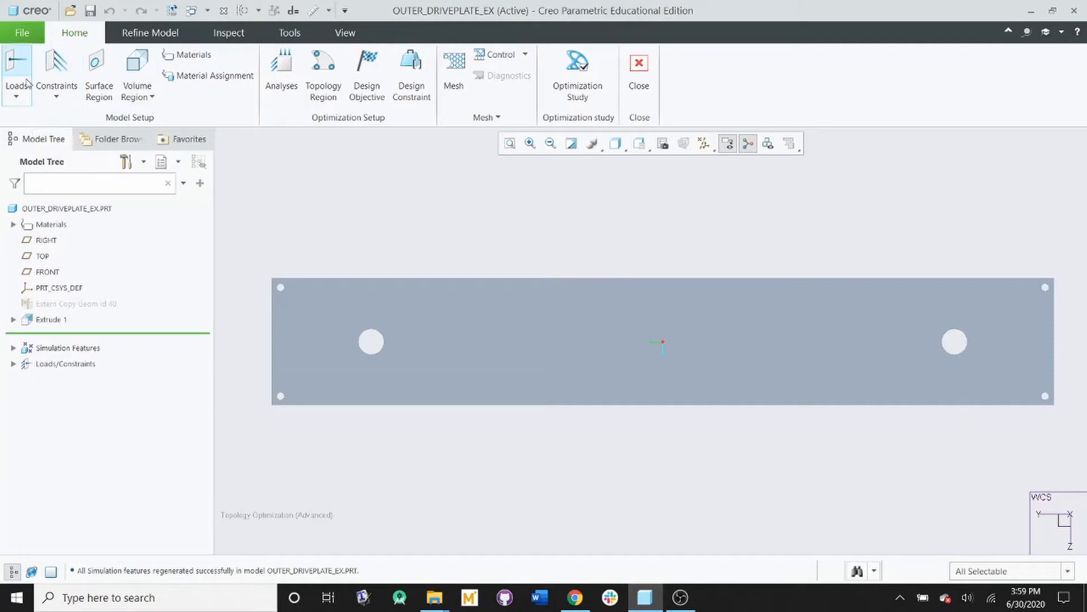
Step: Start a Force/Moment load and reference the plate's central face, outer border face and the ring faces around both large holes
{"action": "left_click", "coordinate": [17, 97]}
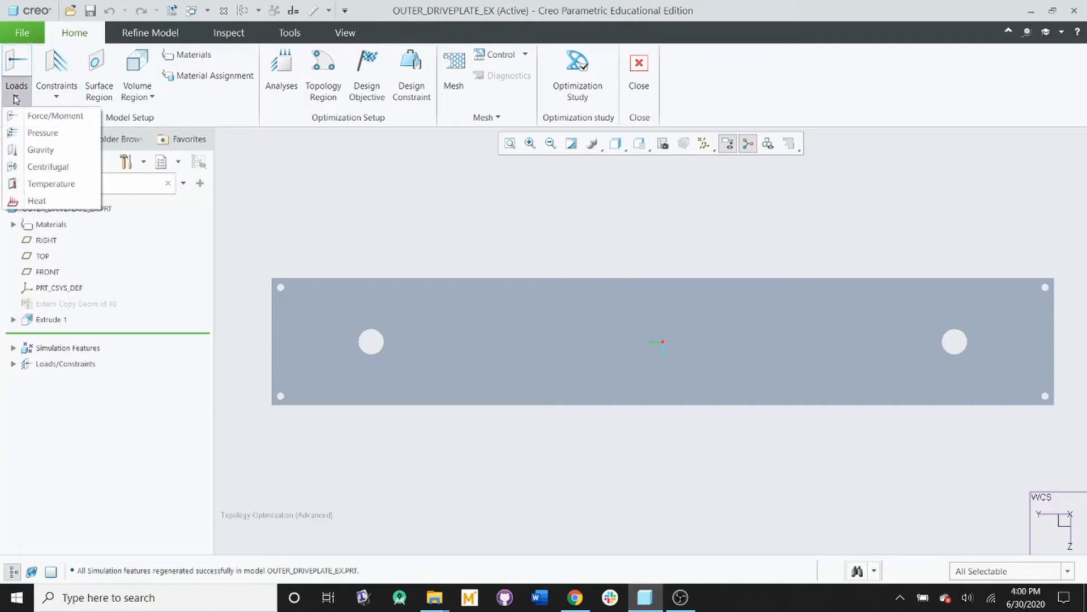
{"action": "left_click", "coordinate": [35, 116]}
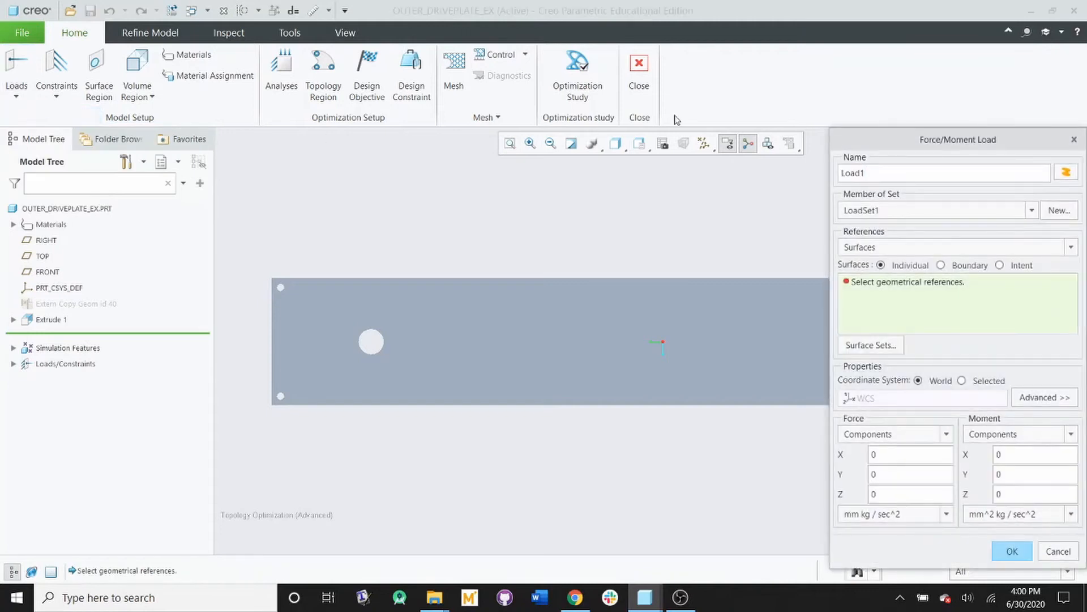
{"action": "left_click_drag", "start_coordinate": [897, 146], "coordinate": [856, 86]}
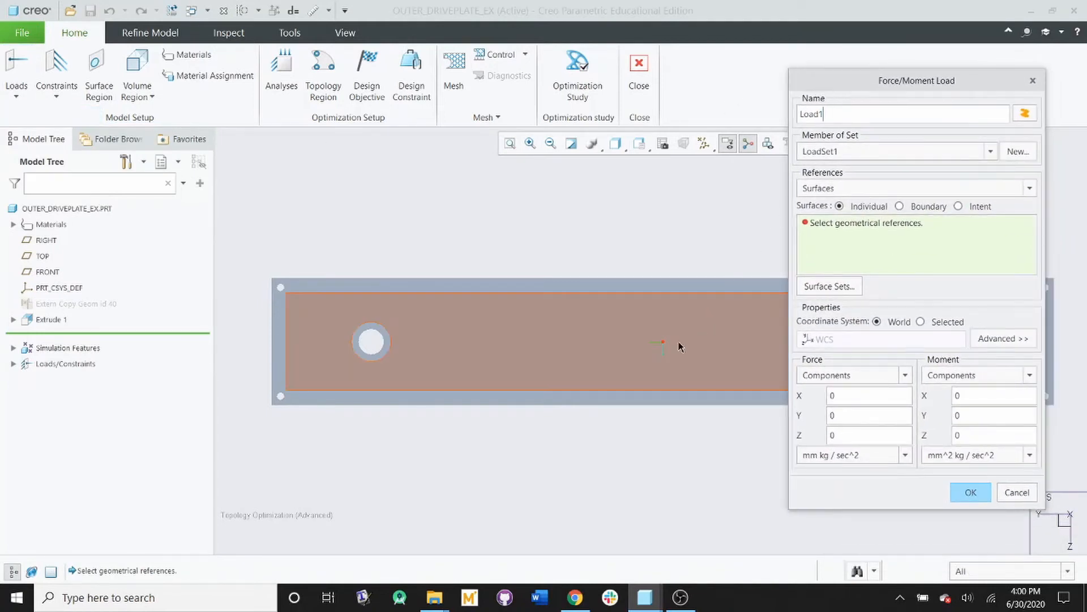
{"action": "left_click", "coordinate": [559, 349]}
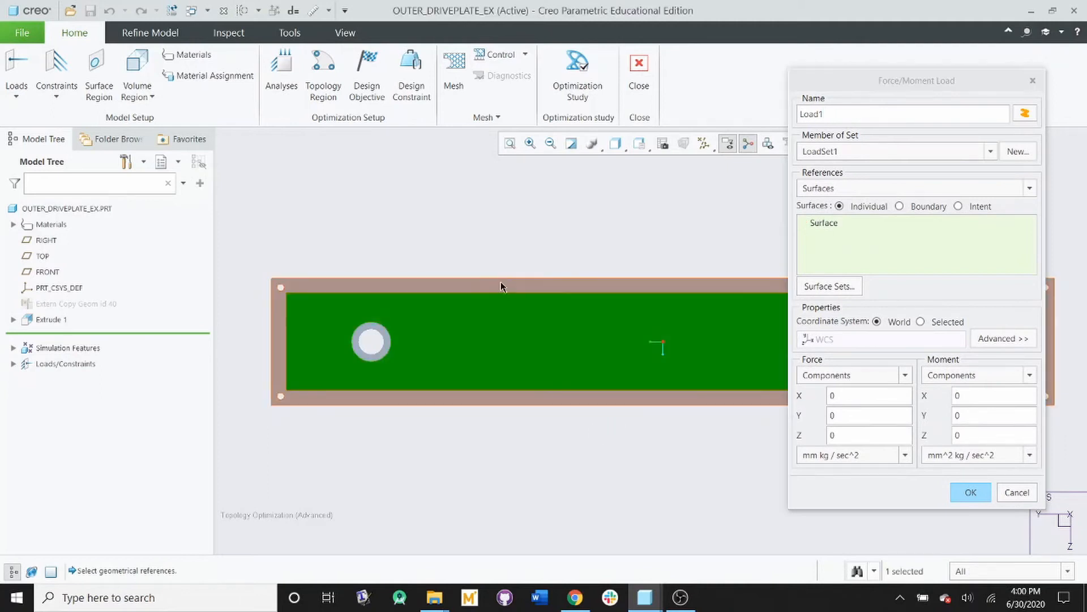
{"action": "left_click", "coordinate": [382, 362], "text": "ctrl"}
{"action": "left_click", "coordinate": [379, 356], "text": "ctrl"}
{"action": "scroll", "coordinate": [396, 338], "scroll_direction": "up", "scroll_amount": 3}
{"action": "scroll", "coordinate": [723, 341], "scroll_direction": "down", "scroll_amount": 3}
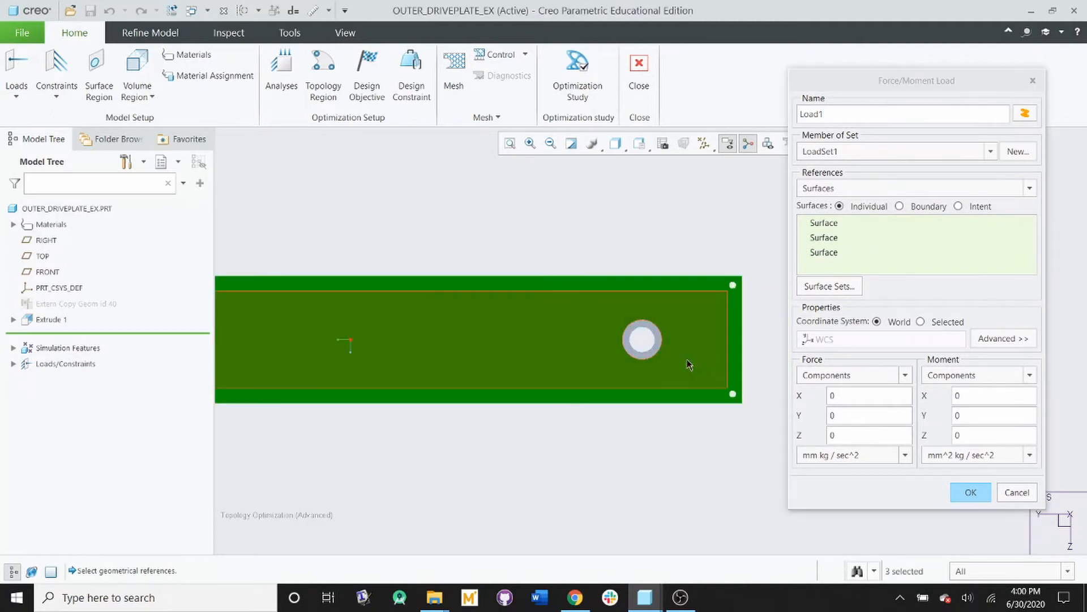
{"action": "left_click", "coordinate": [651, 355], "text": "ctrl"}
{"action": "scroll", "coordinate": [651, 355], "scroll_direction": "up", "scroll_amount": 4}
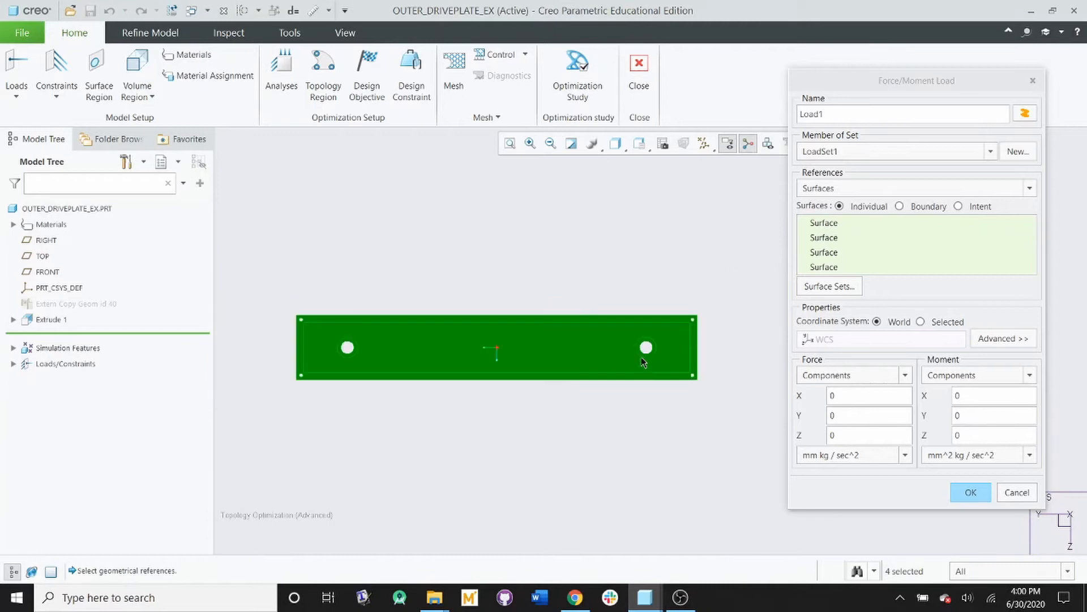
{"action": "scroll", "coordinate": [553, 349], "scroll_direction": "down", "scroll_amount": 4}
{"action": "scroll", "coordinate": [594, 336], "scroll_direction": "down", "scroll_amount": 1}
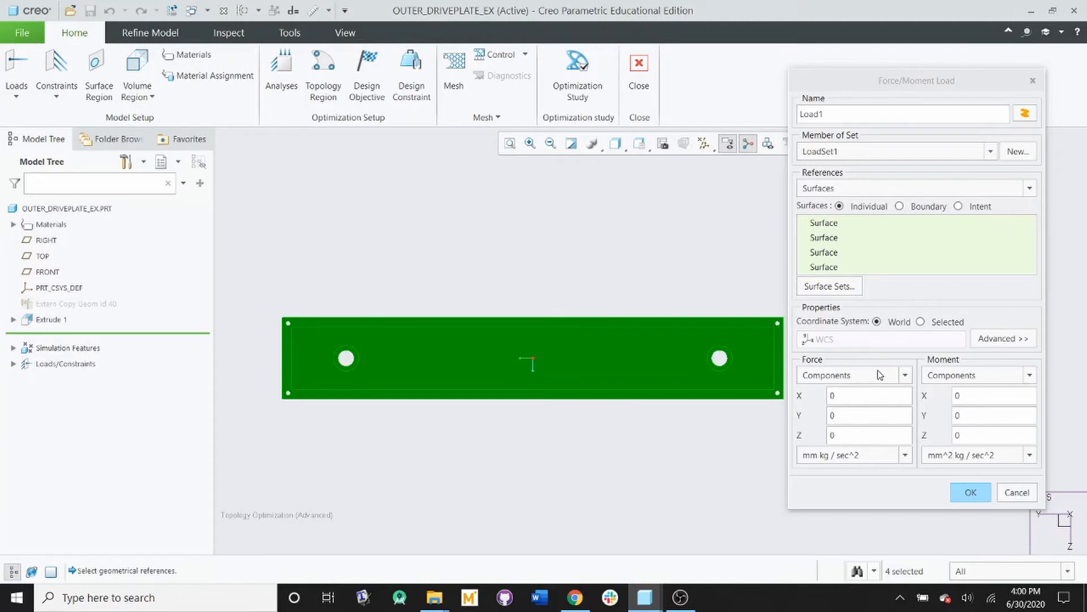
Step: Set the load's X force component to 100 N and create the load
{"action": "middle_click_drag", "start_coordinate": [542, 420], "coordinate": [558, 426]}
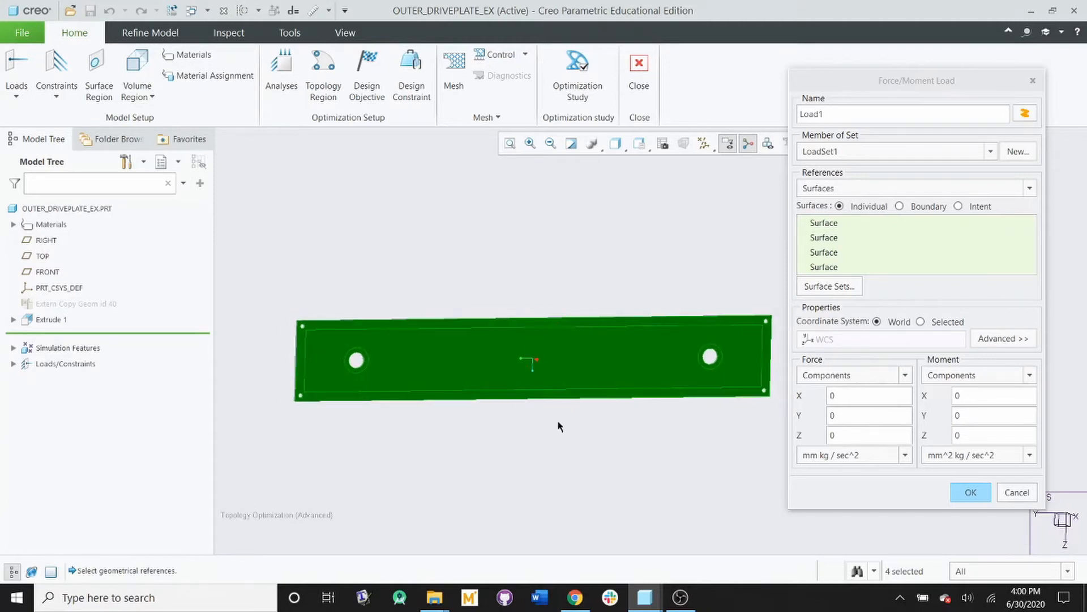
{"action": "left_click_drag", "start_coordinate": [887, 80], "coordinate": [891, 24]}
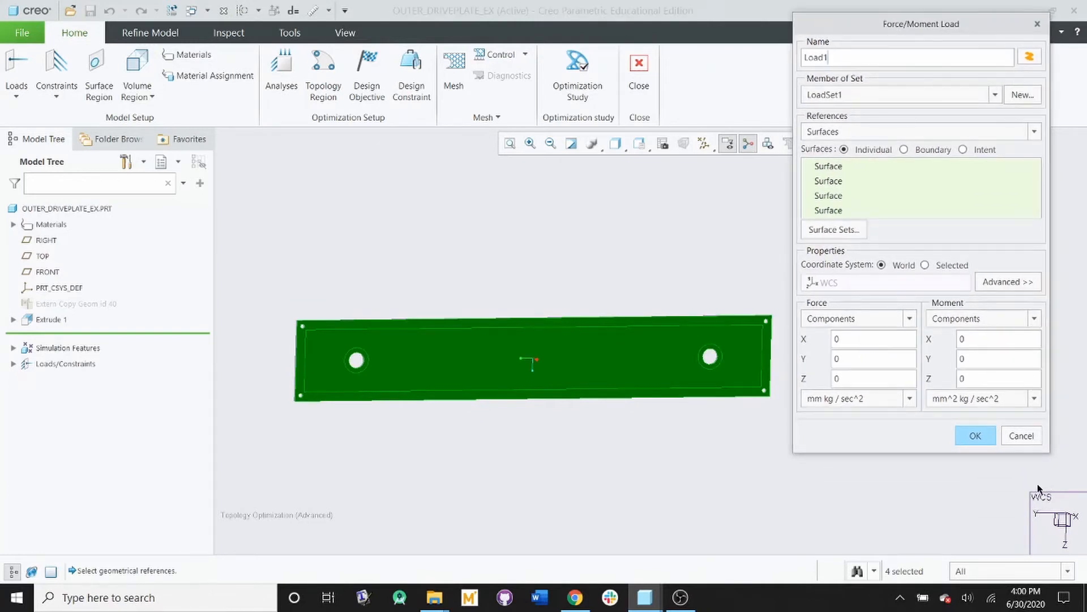
{"action": "middle_click_drag", "start_coordinate": [654, 417], "coordinate": [629, 393]}
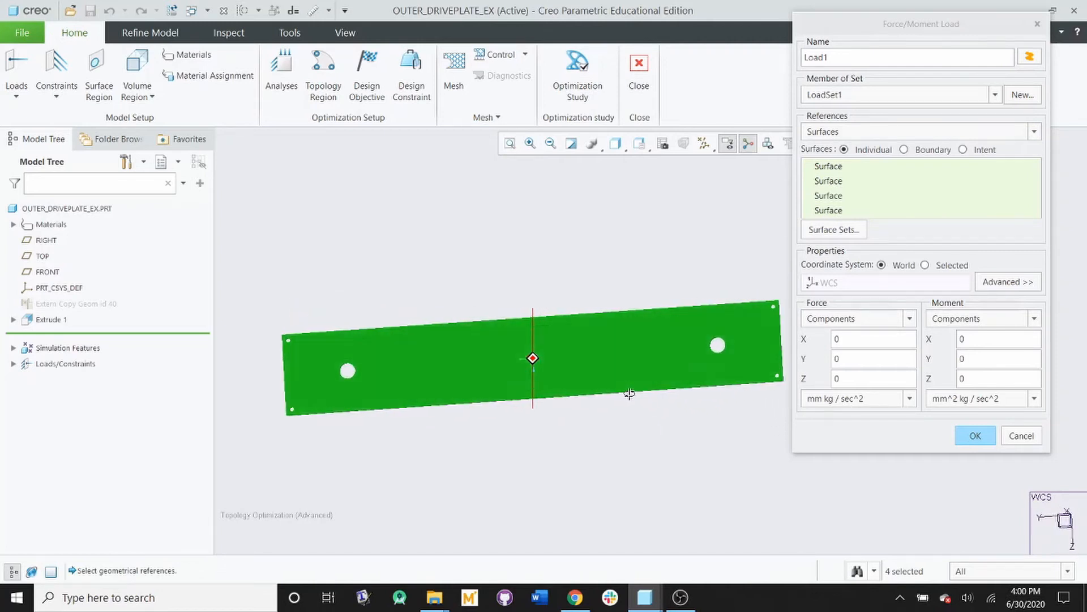
{"action": "double_click", "coordinate": [894, 338]}
{"action": "type", "text": "1"}
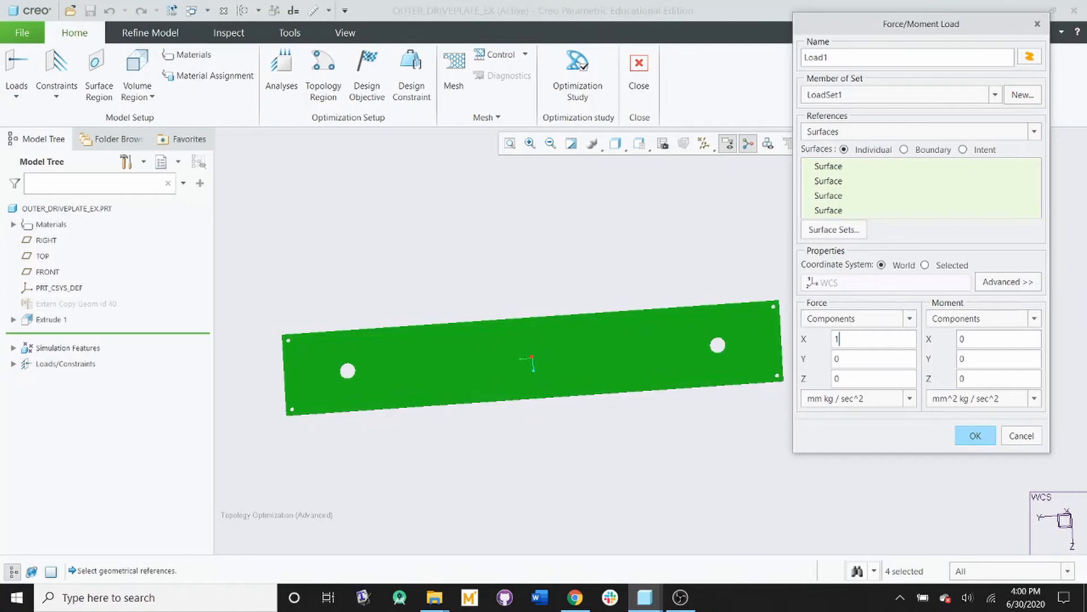
{"action": "type", "text": "00"}
{"action": "left_click", "coordinate": [879, 399]}
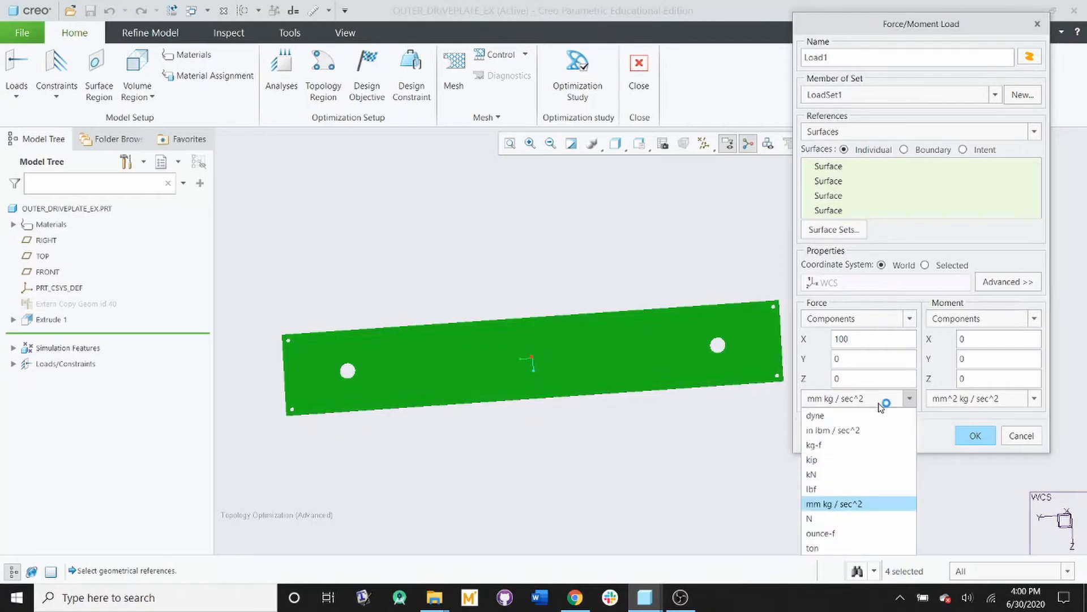
{"action": "left_click", "coordinate": [826, 519]}
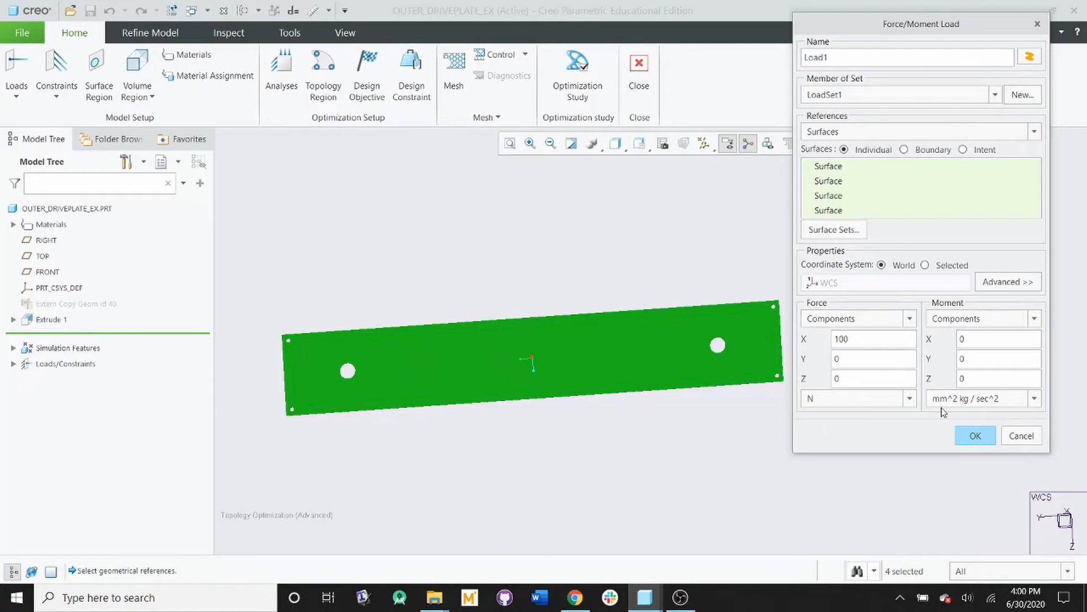
{"action": "left_click", "coordinate": [976, 436]}
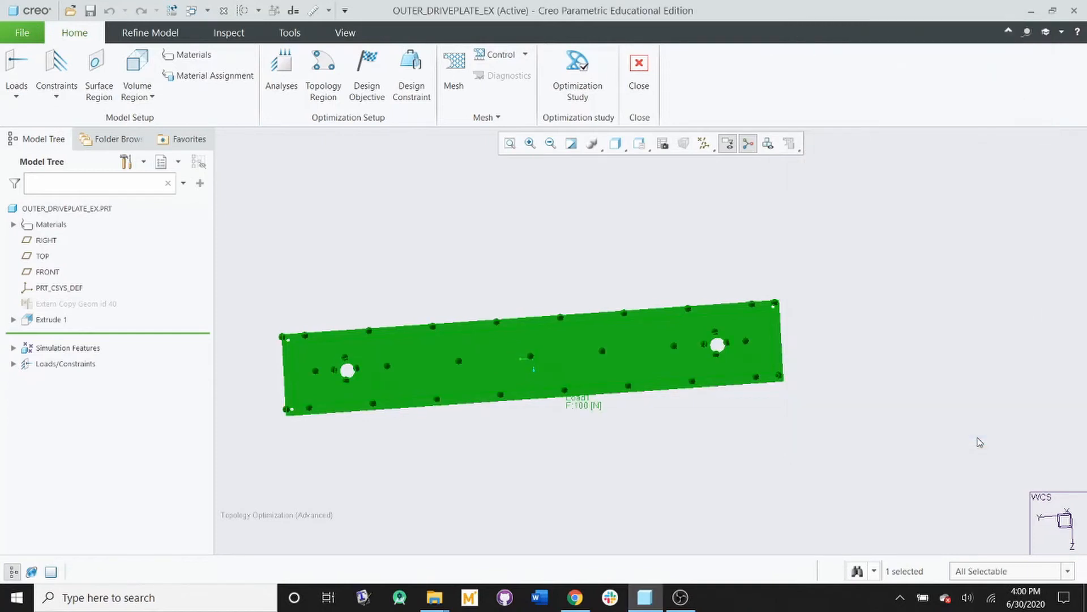
Step: Start a Displacement constraint and reference the inner surfaces of the two small corner holes at one end of the plate
{"action": "mouse_move", "coordinate": [581, 371]}
{"action": "middle_mouse_down"}
{"action": "mouse_move", "coordinate": [573, 383]}
{"action": "mouse_move", "coordinate": [592, 377]}
{"action": "middle_mouse_up"}
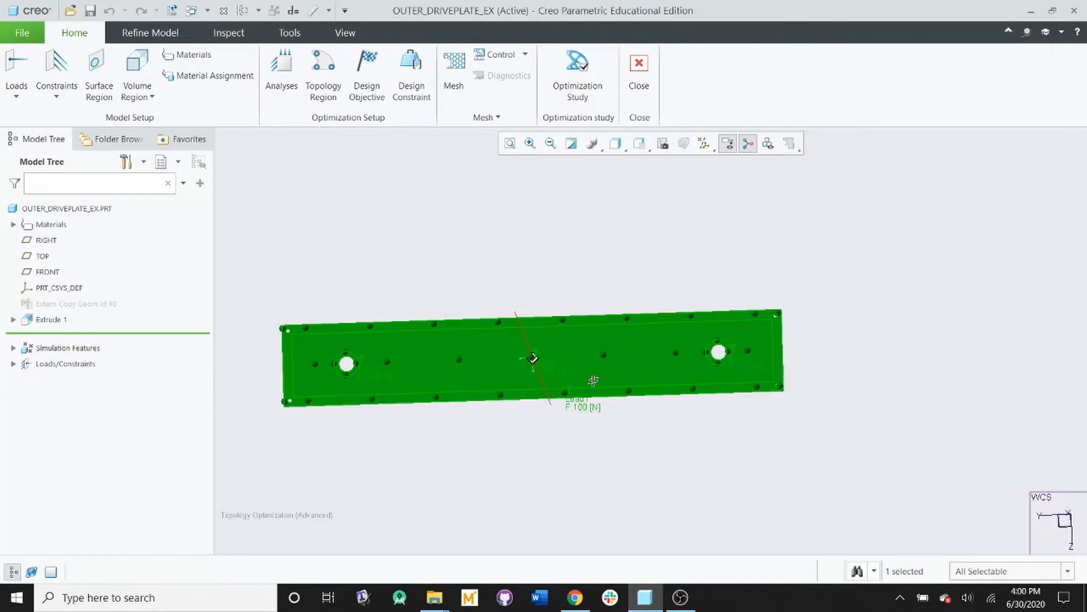
{"action": "left_click", "coordinate": [56, 92]}
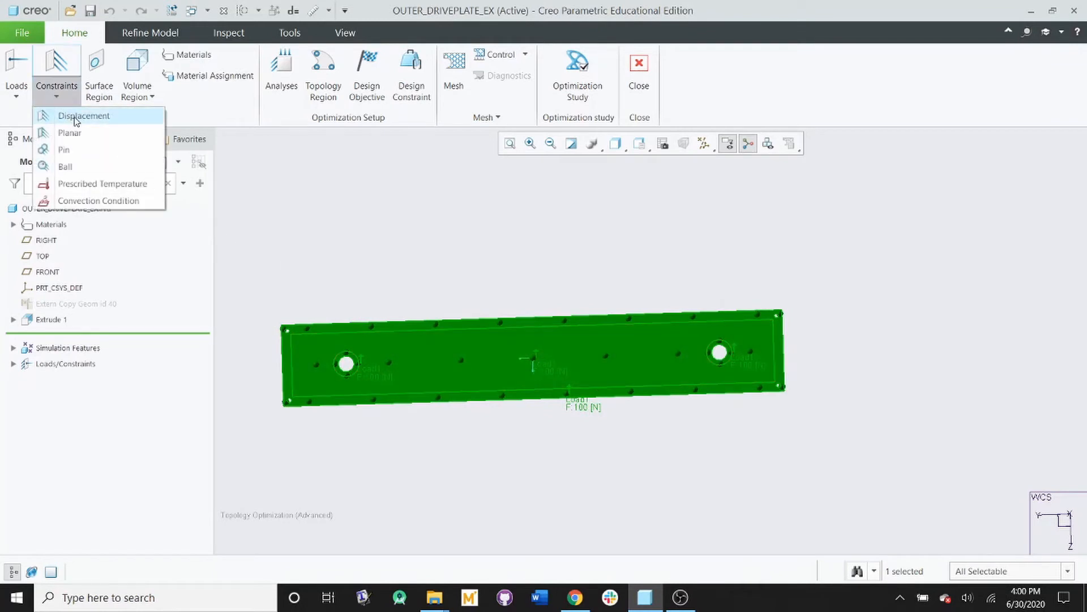
{"action": "left_click", "coordinate": [76, 117]}
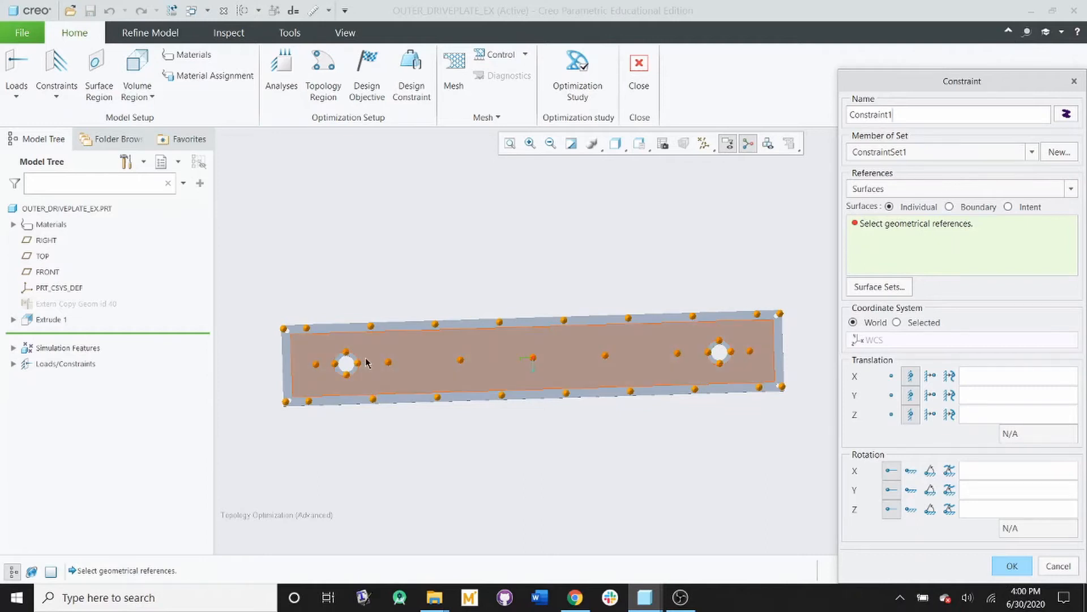
{"action": "middle_click_drag", "start_coordinate": [335, 369], "coordinate": [391, 375]}
{"action": "scroll", "coordinate": [319, 362], "scroll_direction": "up", "scroll_amount": 6}
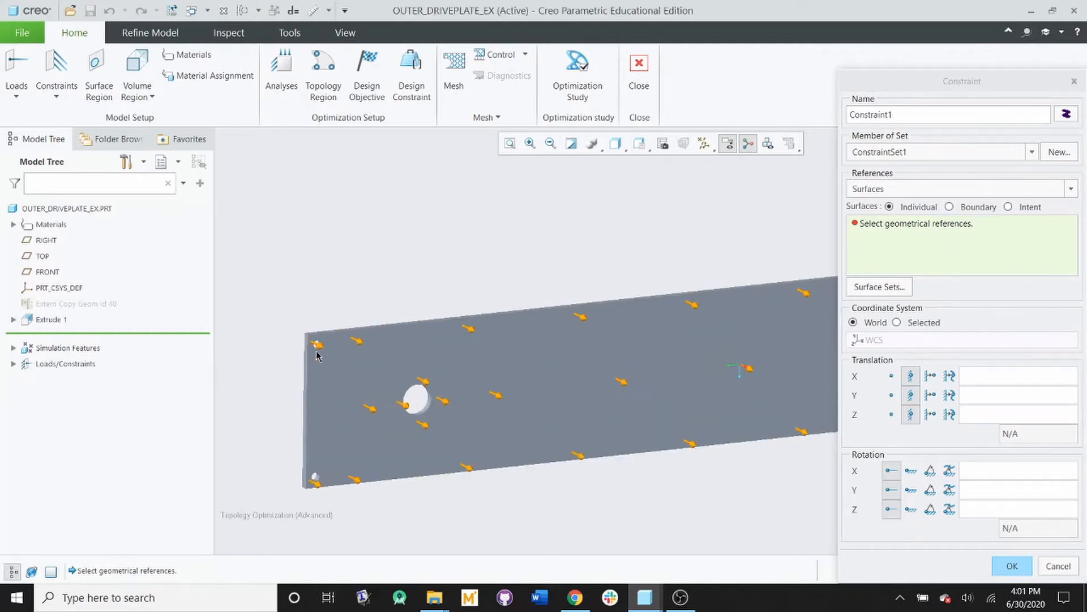
{"action": "left_click", "coordinate": [319, 363]}
{"action": "scroll", "coordinate": [396, 305], "scroll_direction": "up", "scroll_amount": 6}
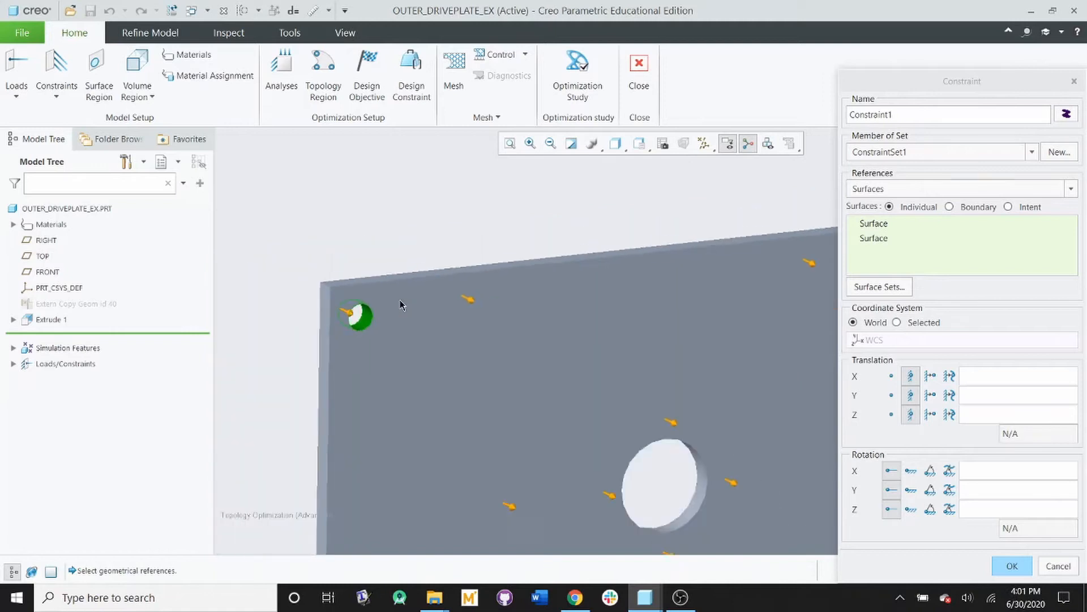
{"action": "scroll", "coordinate": [380, 399], "scroll_direction": "down", "scroll_amount": 6}
{"action": "left_click", "coordinate": [459, 472]}
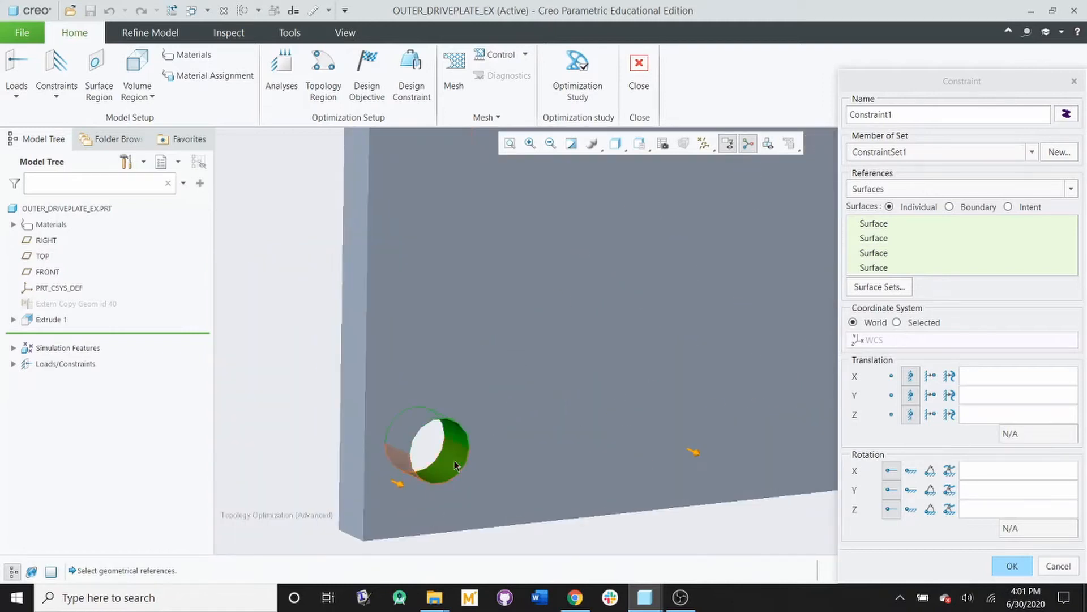
Step: Add the inner surfaces of both large holes and the other end's corner holes, and create the constraint with all translations fixed
{"action": "scroll", "coordinate": [459, 471], "scroll_direction": "down", "scroll_amount": 5}
{"action": "scroll", "coordinate": [475, 413], "scroll_direction": "up", "scroll_amount": 5}
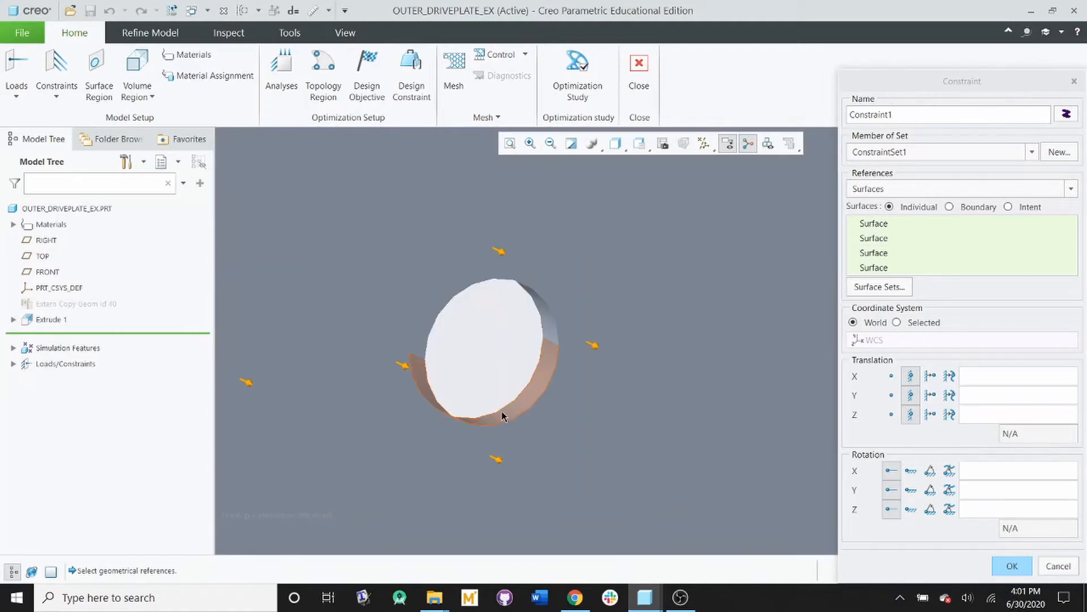
{"action": "left_click", "coordinate": [501, 413]}
{"action": "scroll", "coordinate": [501, 413], "scroll_direction": "down", "scroll_amount": 6}
{"action": "scroll", "coordinate": [785, 372], "scroll_direction": "up", "scroll_amount": 4}
{"action": "scroll", "coordinate": [675, 342], "scroll_direction": "up", "scroll_amount": 4}
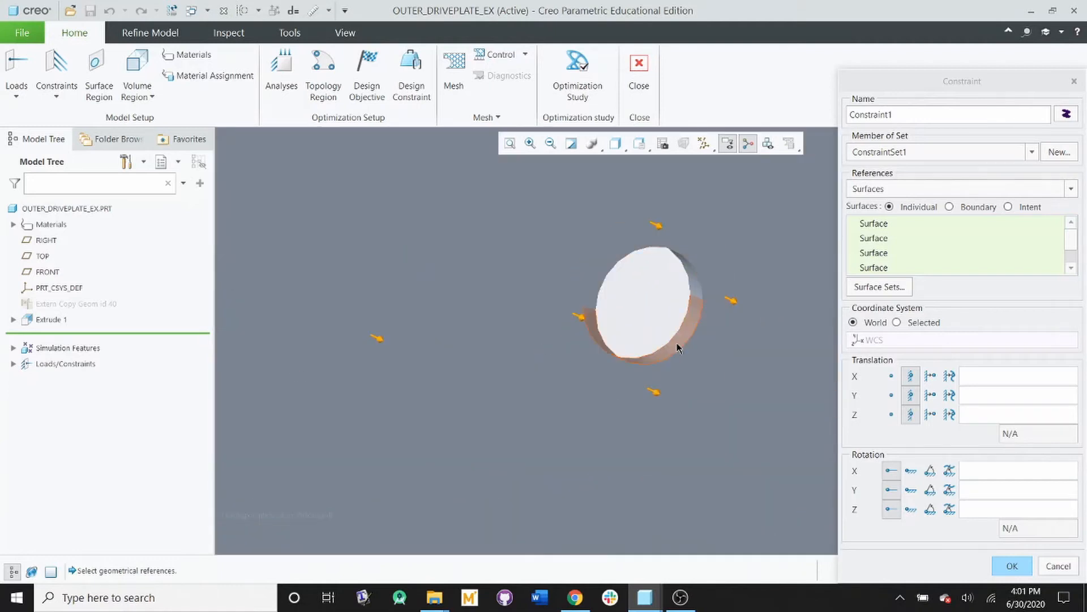
{"action": "left_click", "coordinate": [676, 354]}
{"action": "scroll", "coordinate": [674, 354], "scroll_direction": "down", "scroll_amount": 6}
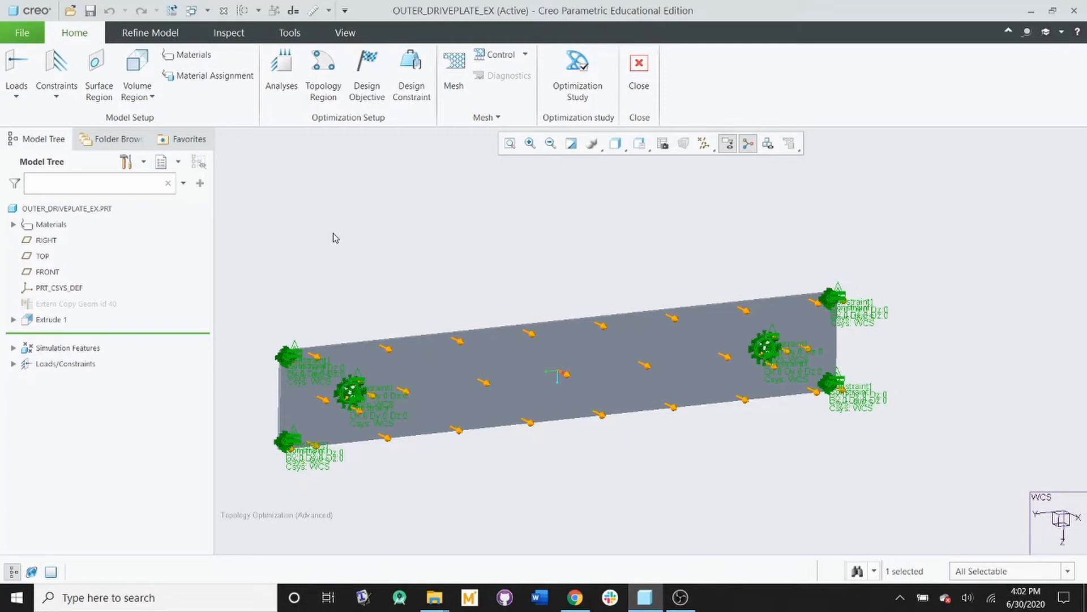
{"action": "left_click", "coordinate": [138, 93]}
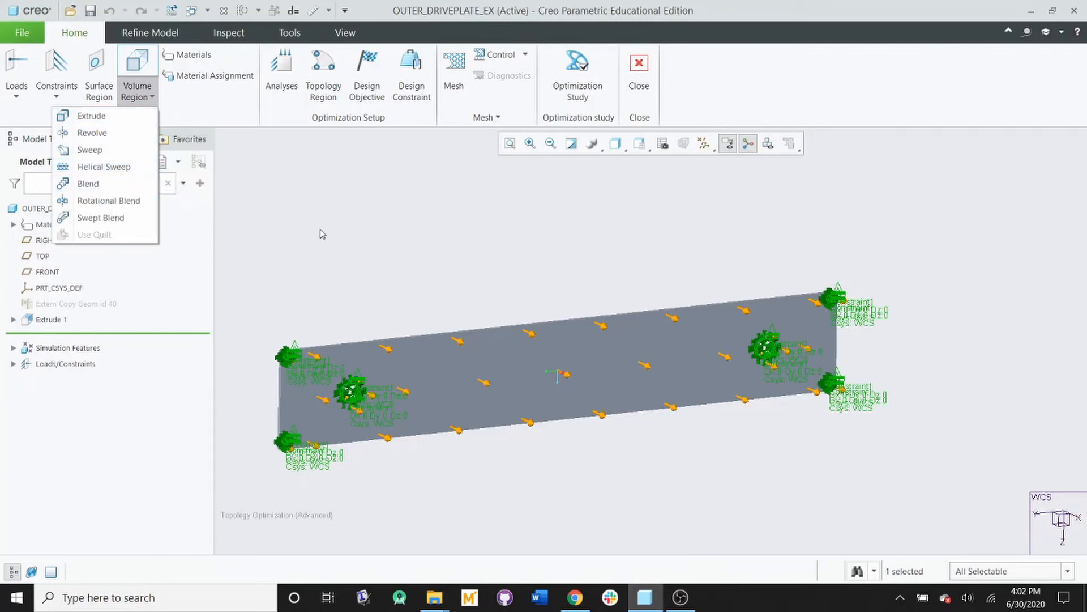
{"action": "left_click", "coordinate": [338, 254]}
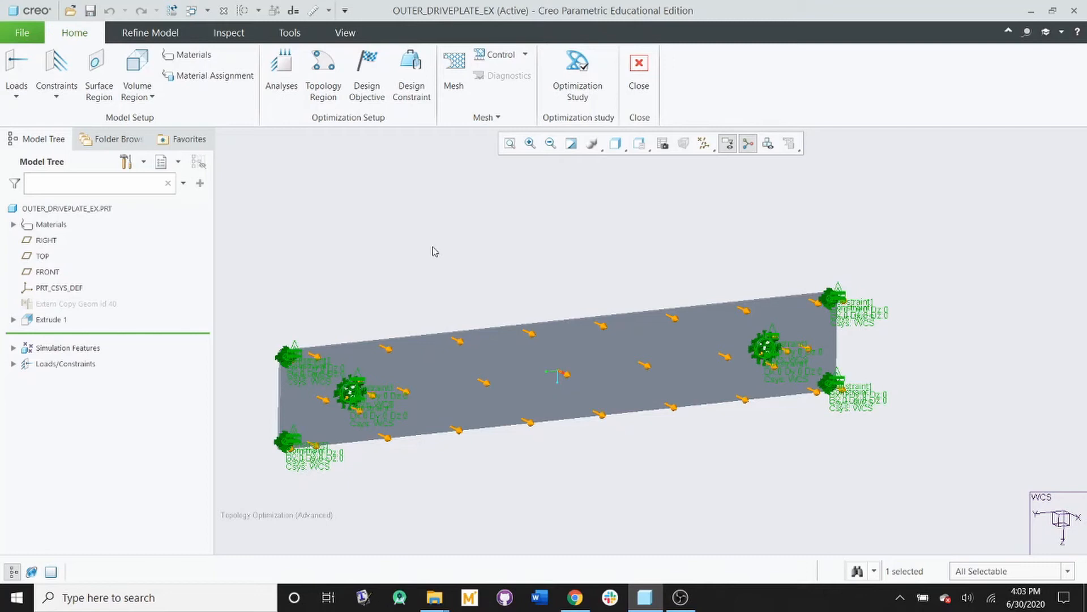
Step: Assign the material AL6061 to the drive plate part
{"action": "left_click", "coordinate": [212, 80]}
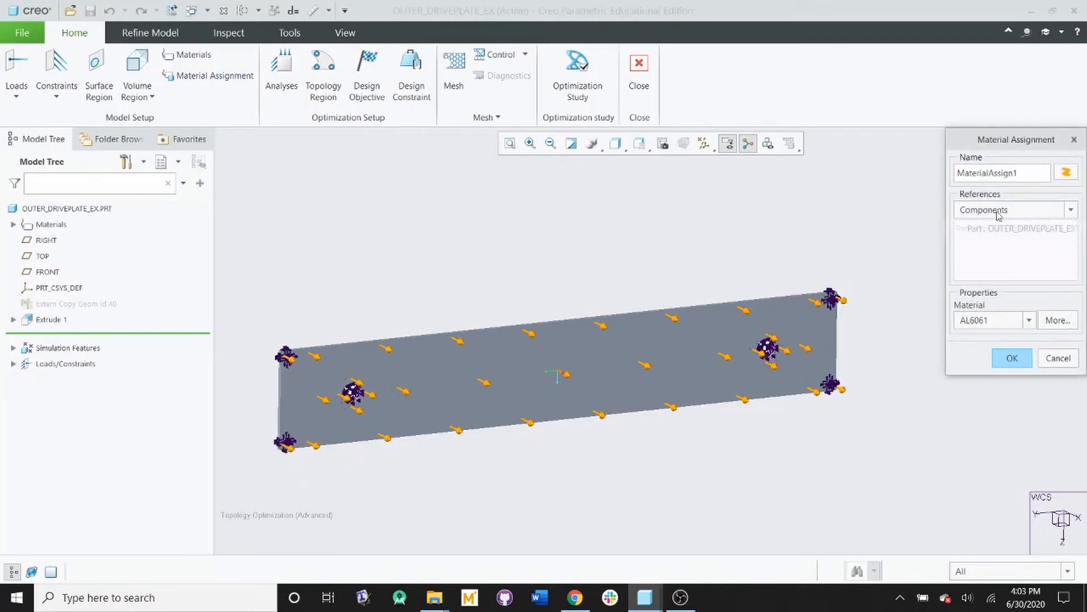
{"action": "left_click_drag", "start_coordinate": [998, 141], "coordinate": [893, 140]}
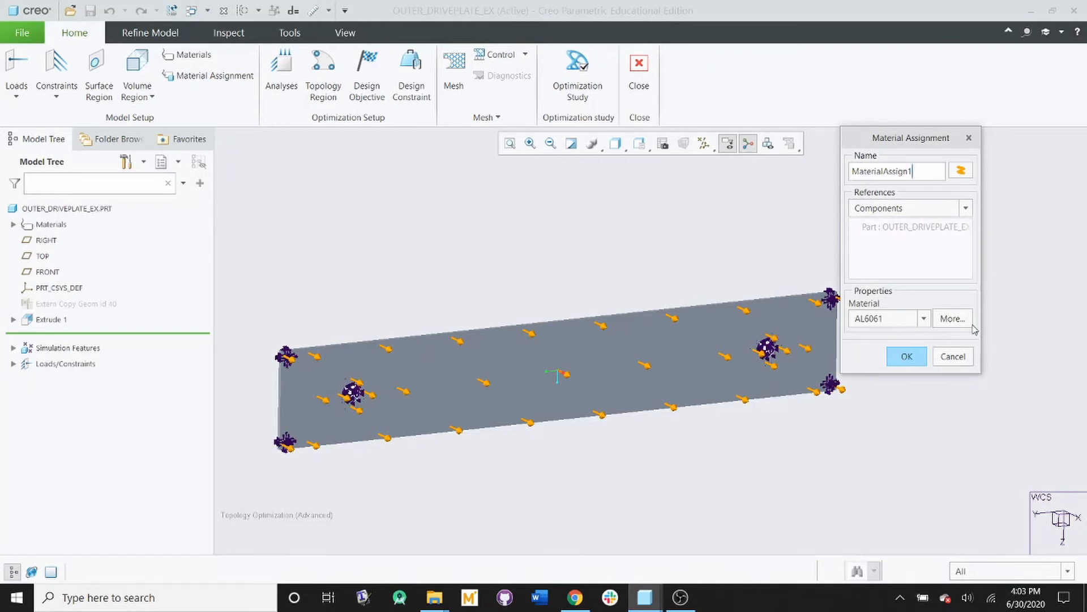
{"action": "left_click", "coordinate": [952, 318]}
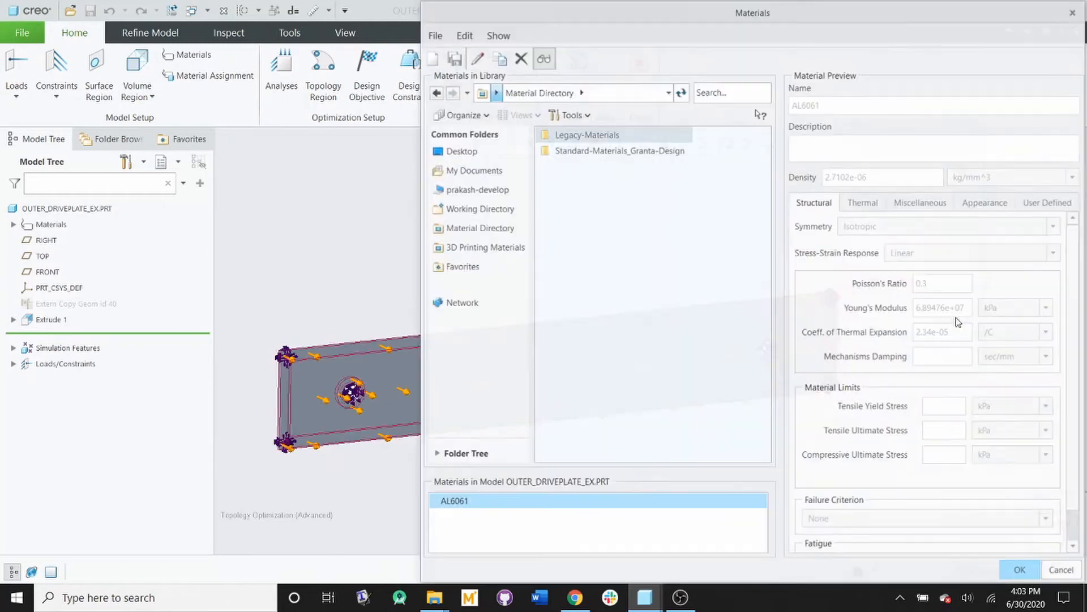
{"action": "left_click", "coordinate": [1063, 570]}
{"action": "left_click", "coordinate": [776, 326]}
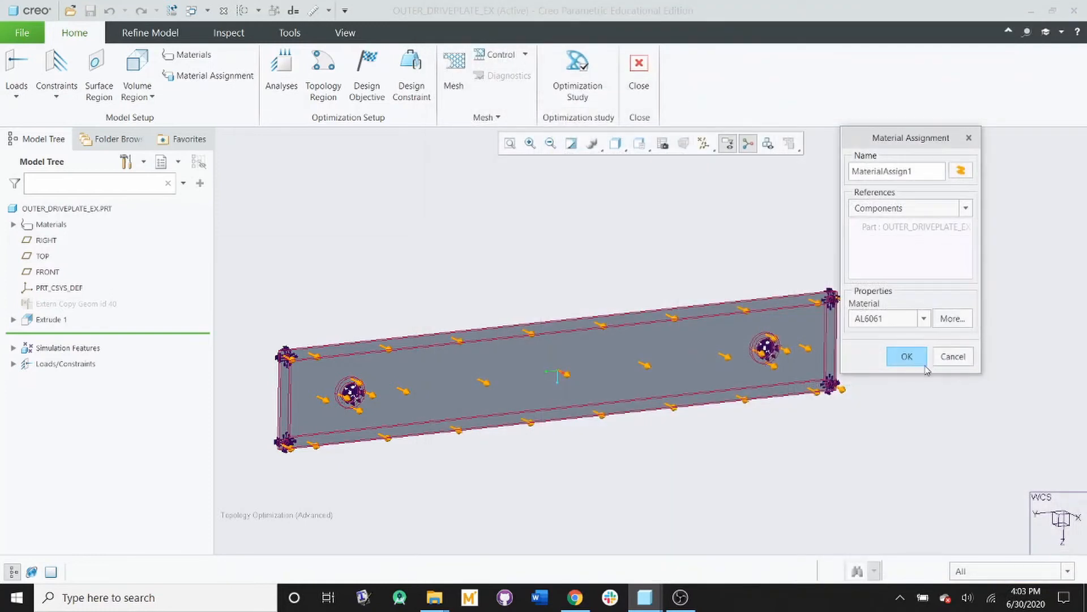
{"action": "left_click", "coordinate": [902, 357]}
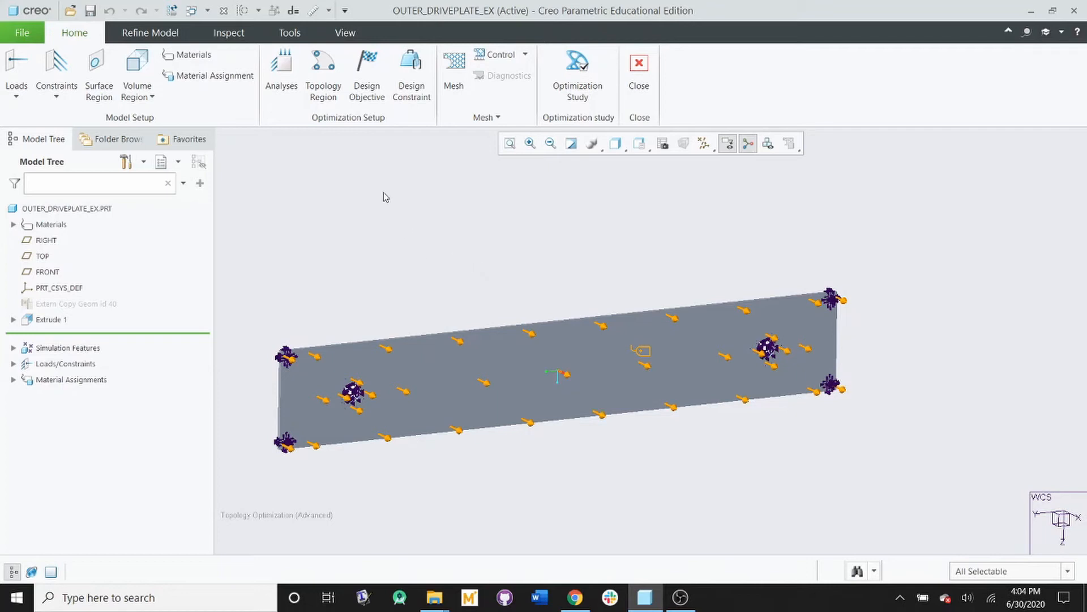
Step: Create a structural analysis of the plate that uses ConstraintSet1 and LoadSet1
{"action": "left_click", "coordinate": [281, 67]}
{"action": "left_click", "coordinate": [647, 199]}
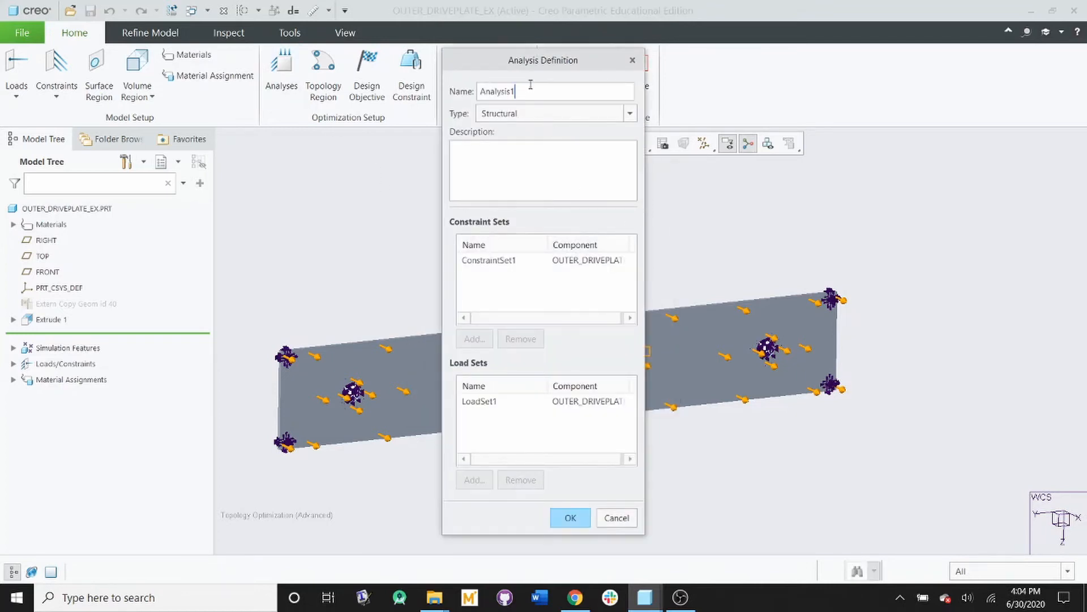
{"action": "left_click", "coordinate": [509, 262]}
{"action": "left_click", "coordinate": [538, 400]}
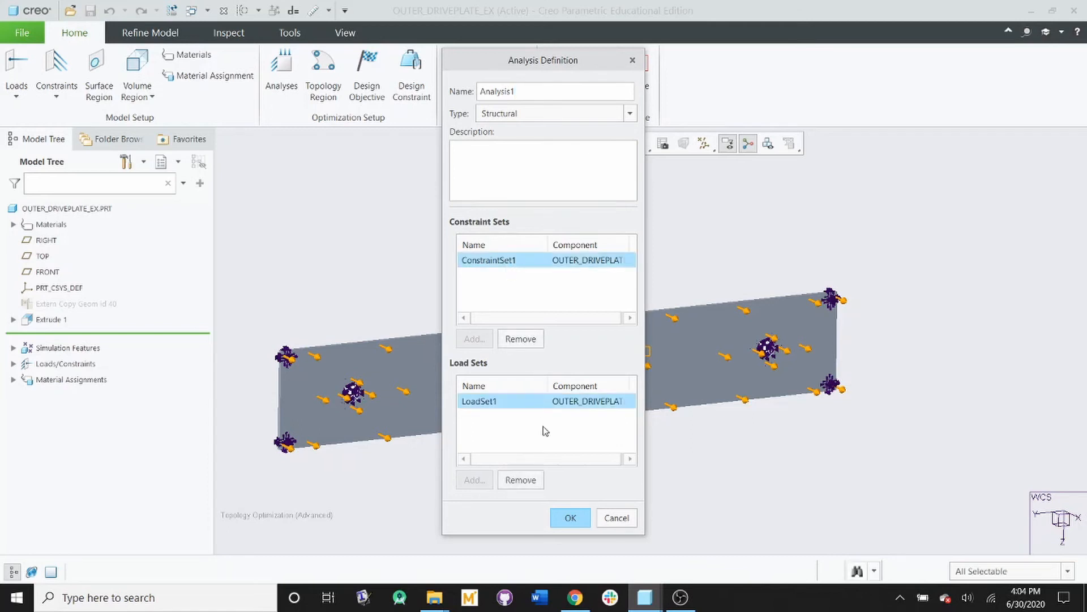
{"action": "left_click", "coordinate": [570, 517]}
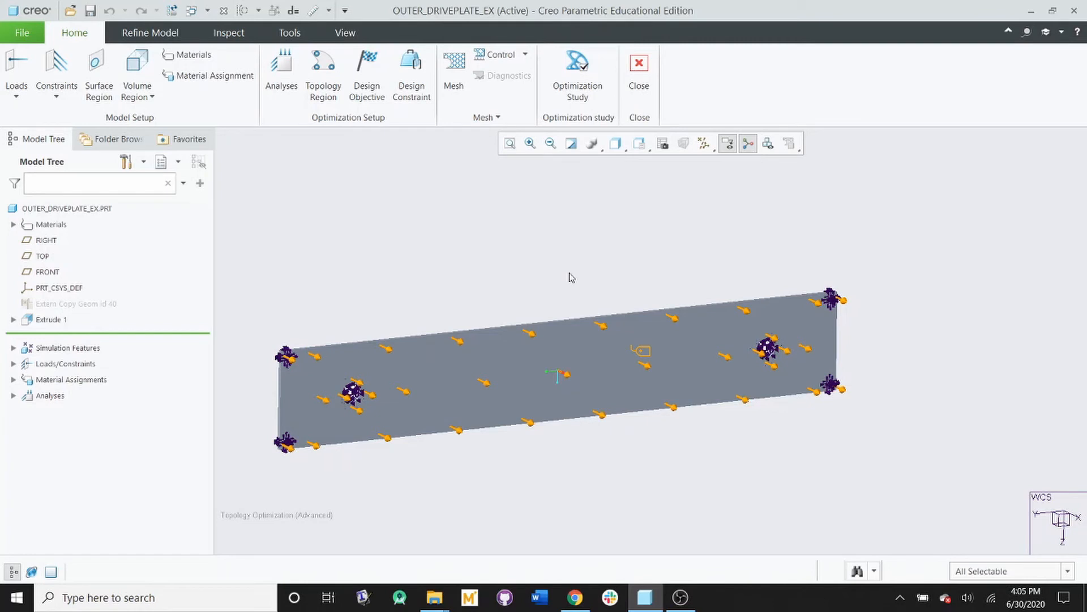
Step: Start a topology region definition for the plate with an initial mass fraction of 0.6
{"action": "left_click", "coordinate": [331, 99]}
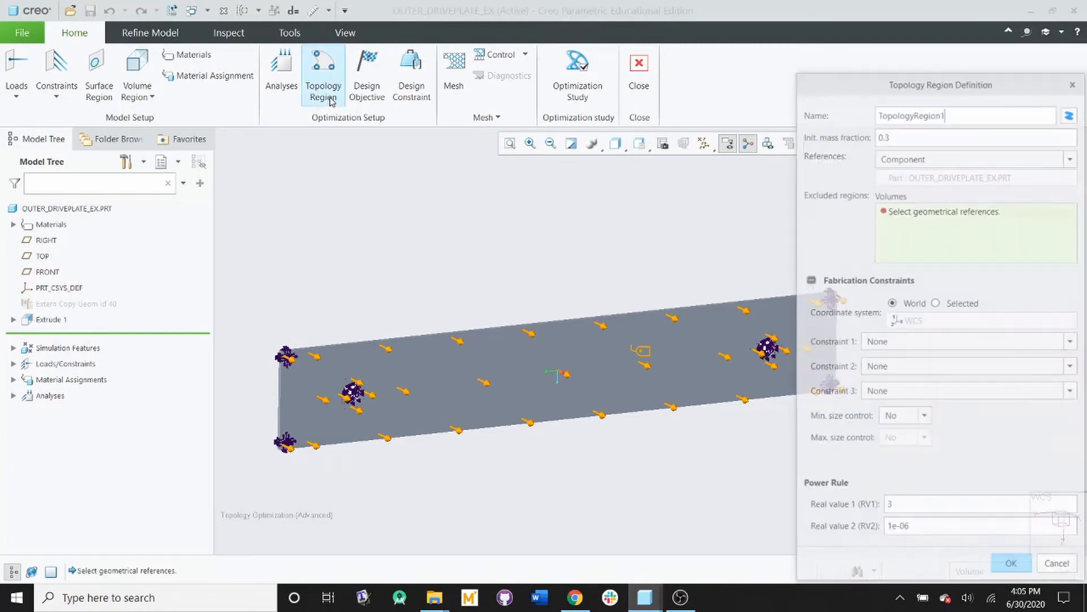
{"action": "left_click_drag", "start_coordinate": [910, 88], "coordinate": [812, 39]}
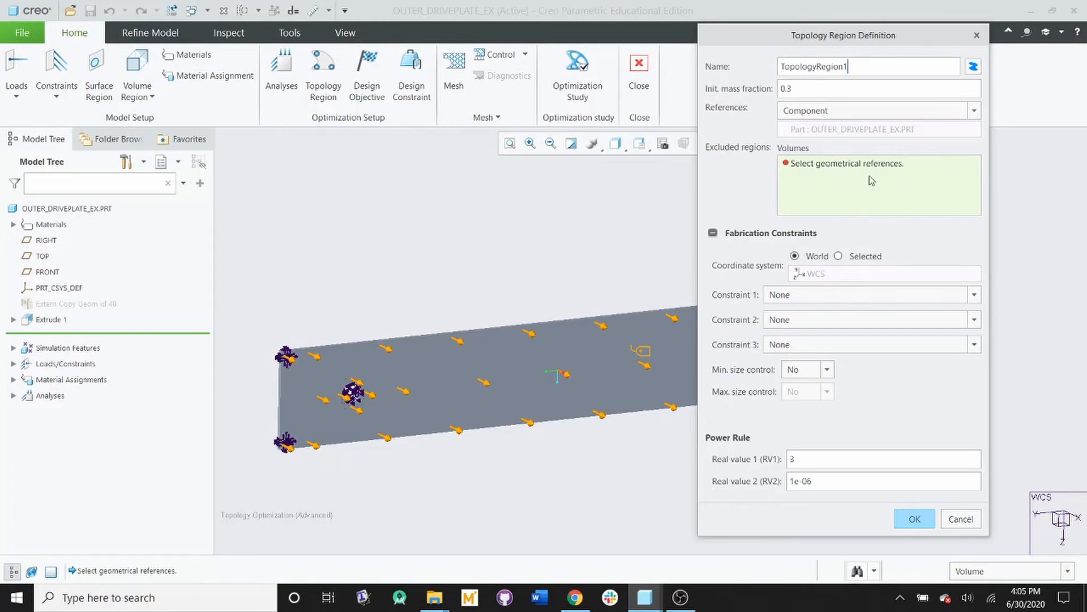
{"action": "left_click", "coordinate": [820, 87]}
{"action": "type", "text": "6"}
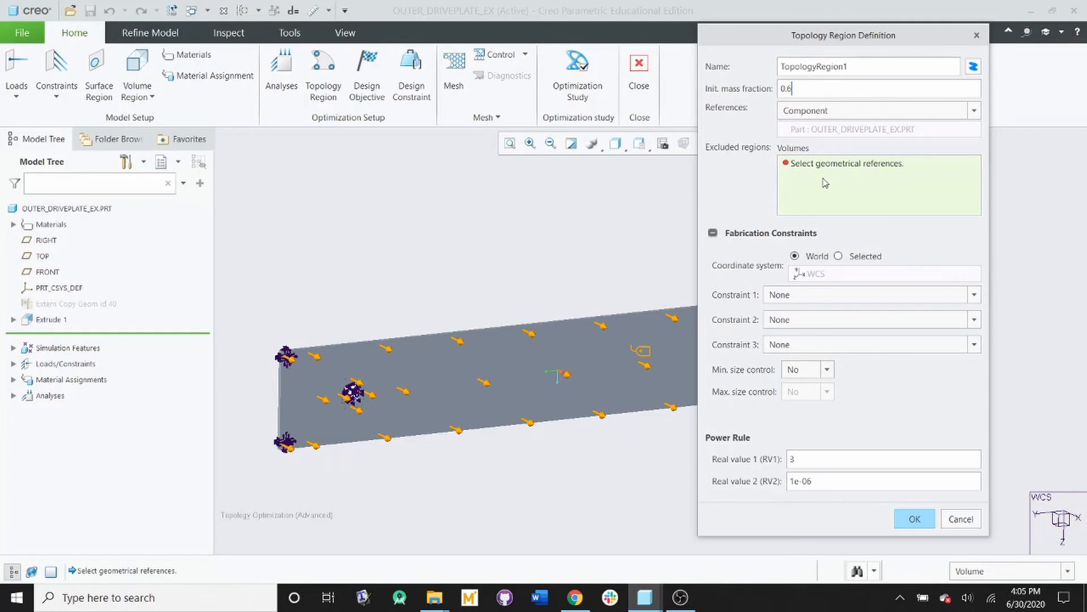
Step: Exclude Volume Region 1 and Volume Region 2 from the topology region
{"action": "left_click", "coordinate": [15, 352]}
{"action": "left_click", "coordinate": [13, 349]}
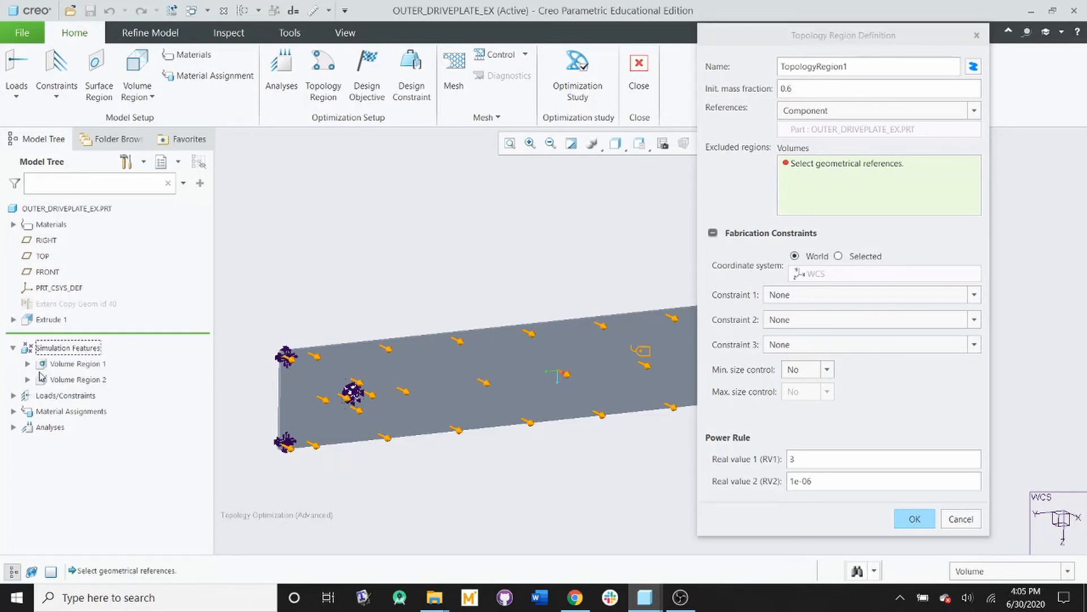
{"action": "left_click", "coordinate": [85, 364]}
{"action": "left_click", "coordinate": [91, 379], "text": "ctrl"}
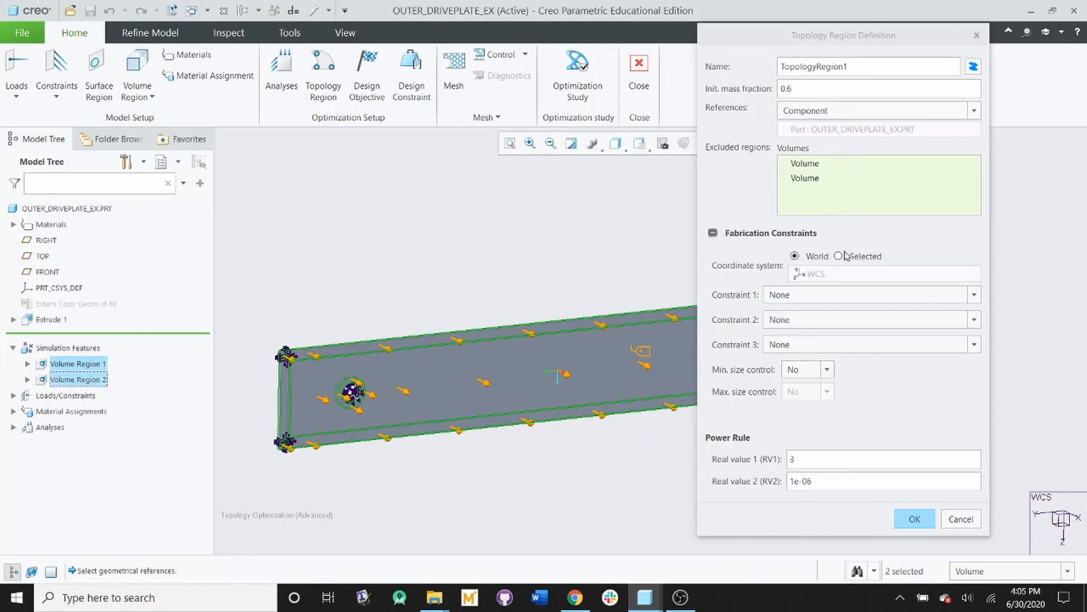
Step: Add fabrication constraints mirroring about the YZ, XY and XZ planes, in that order, and create the topology region
{"action": "left_click", "coordinate": [880, 295]}
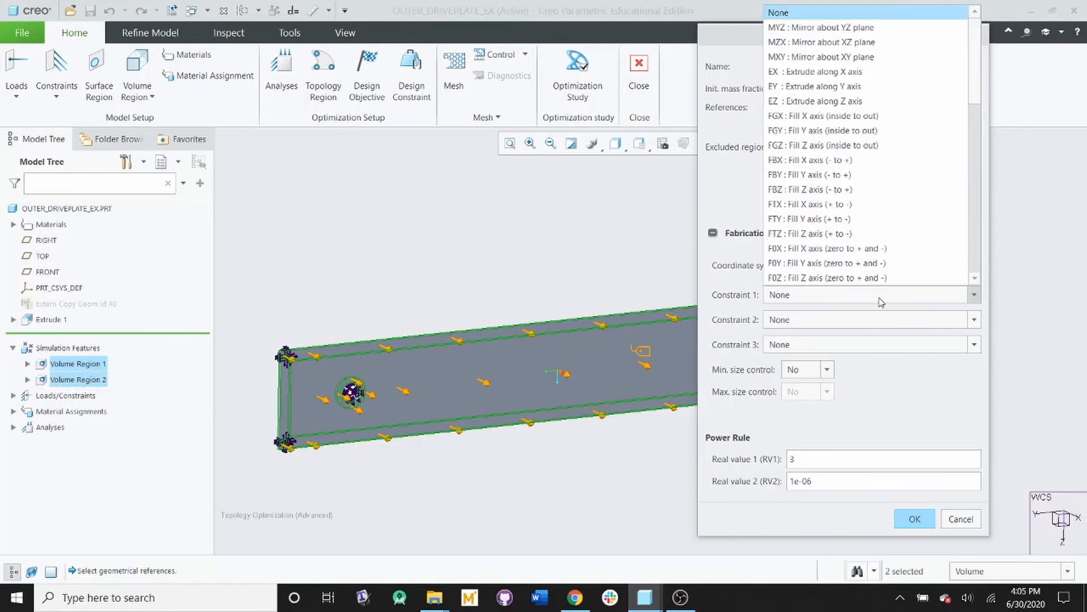
{"action": "left_click", "coordinate": [801, 29]}
{"action": "left_click", "coordinate": [833, 346]}
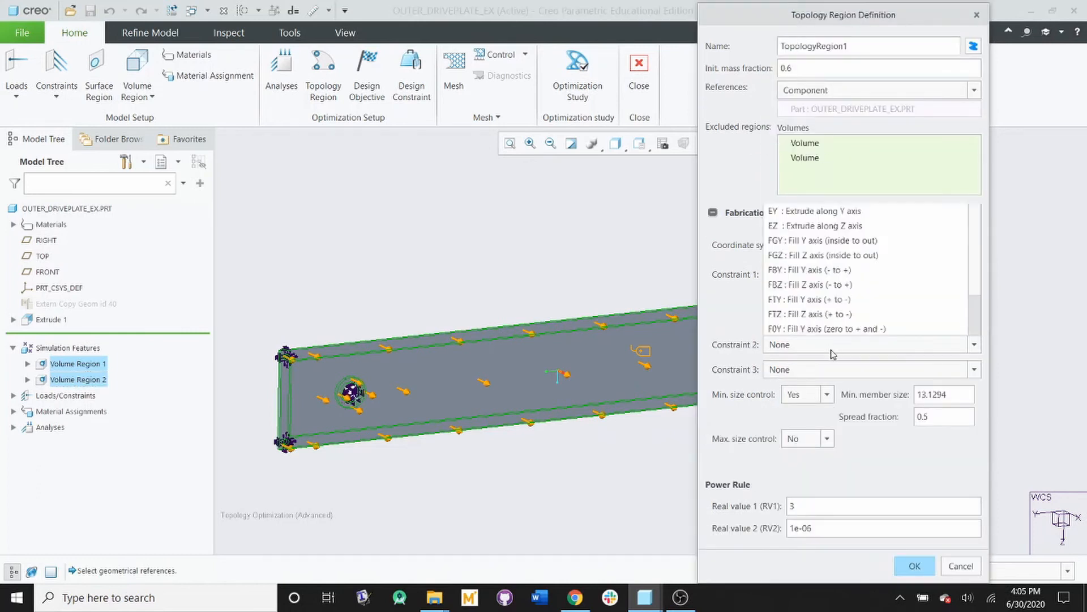
{"action": "left_click", "coordinate": [841, 92]}
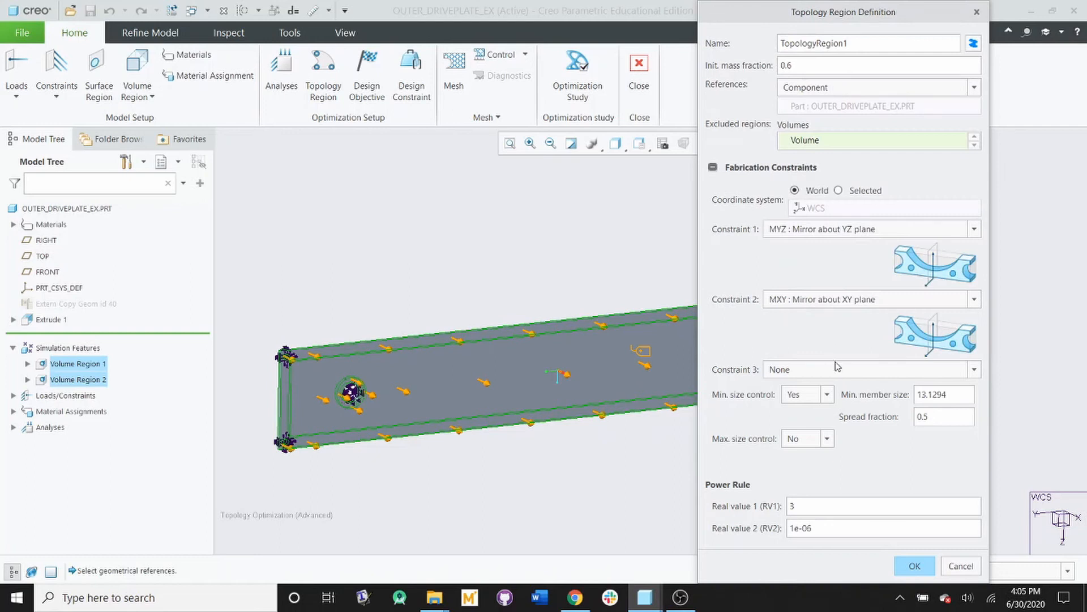
{"action": "left_click", "coordinate": [840, 371]}
{"action": "left_click", "coordinate": [846, 103]}
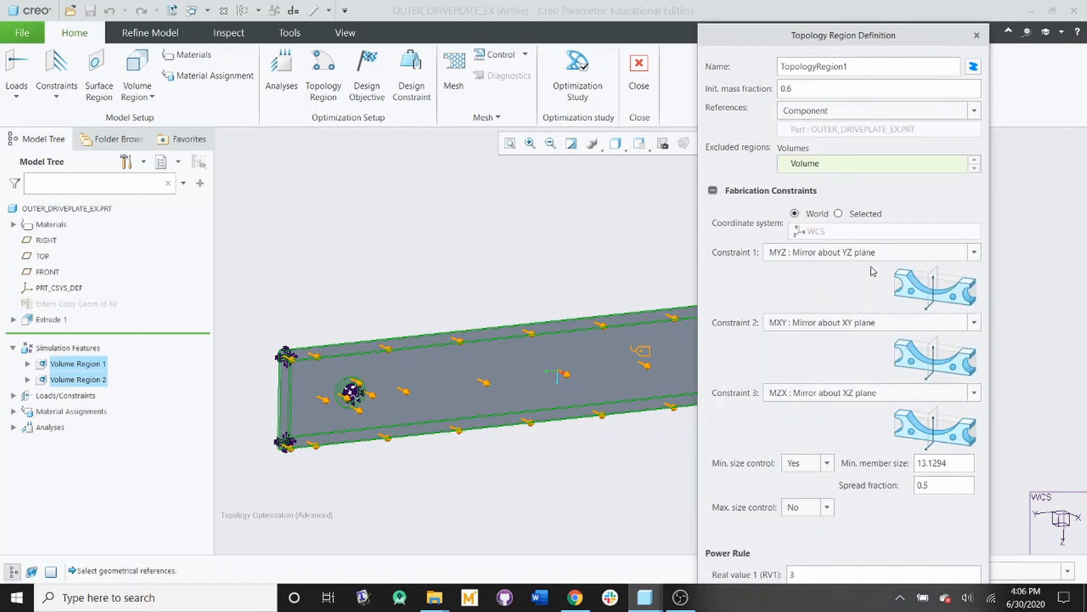
{"action": "left_click_drag", "start_coordinate": [837, 604], "coordinate": [866, 546]}
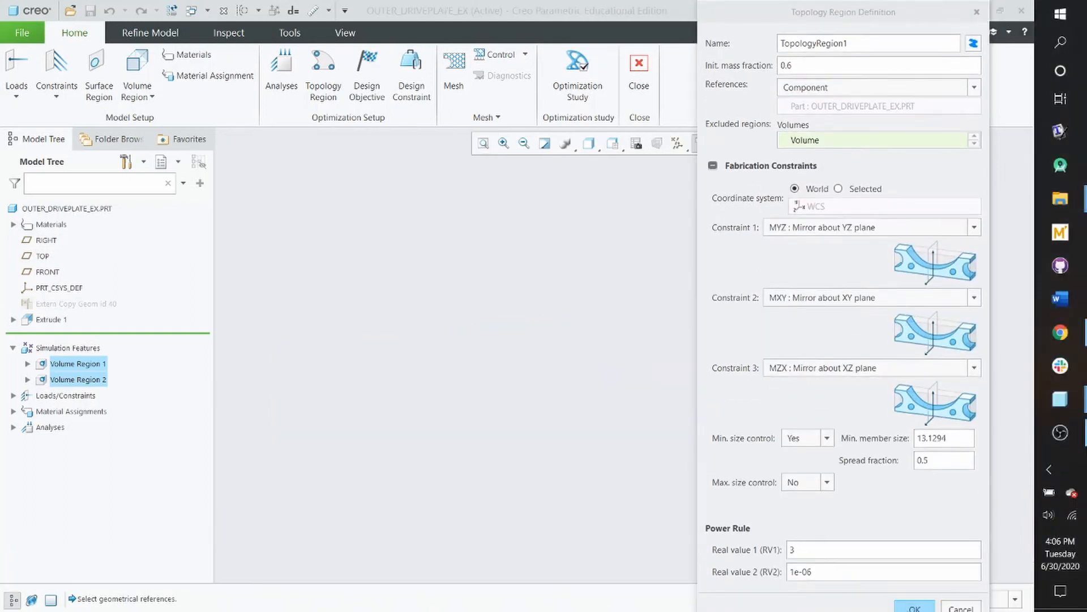
{"action": "left_click", "coordinate": [914, 606]}
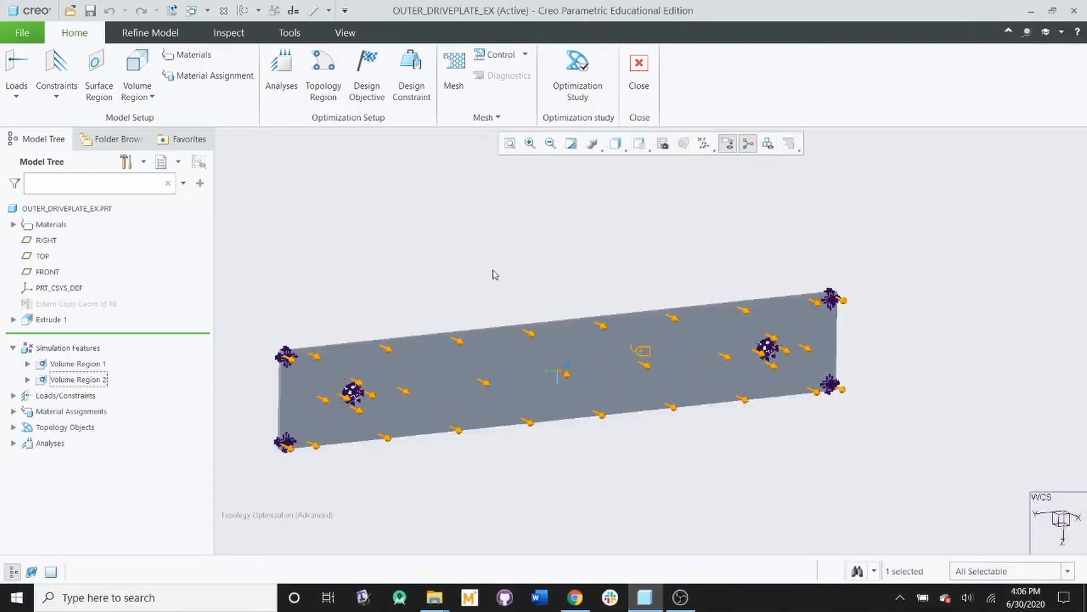
Step: Create a design objective that minimizes the strain energy of the entire model, based on Analysis1
{"action": "left_click", "coordinate": [367, 71]}
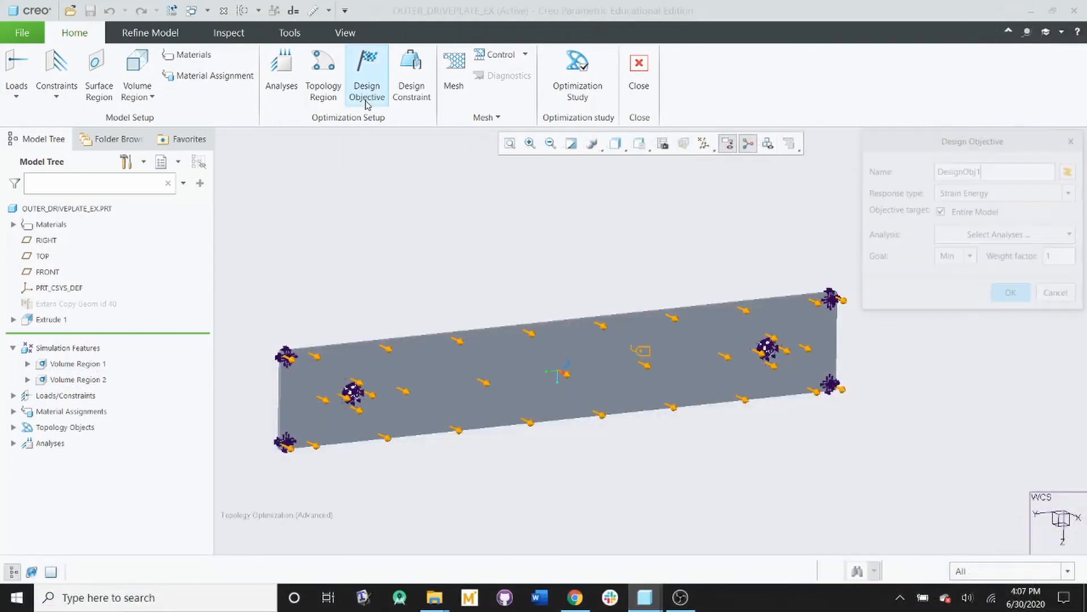
{"action": "left_click_drag", "start_coordinate": [894, 155], "coordinate": [512, 218]}
{"action": "left_click", "coordinate": [634, 306]}
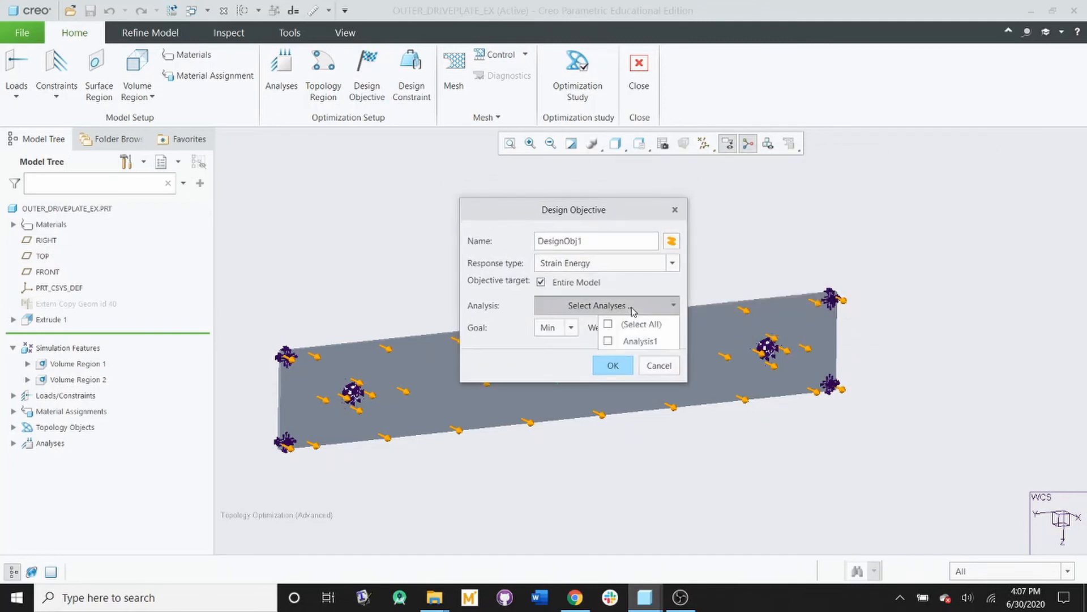
{"action": "left_click", "coordinate": [636, 342]}
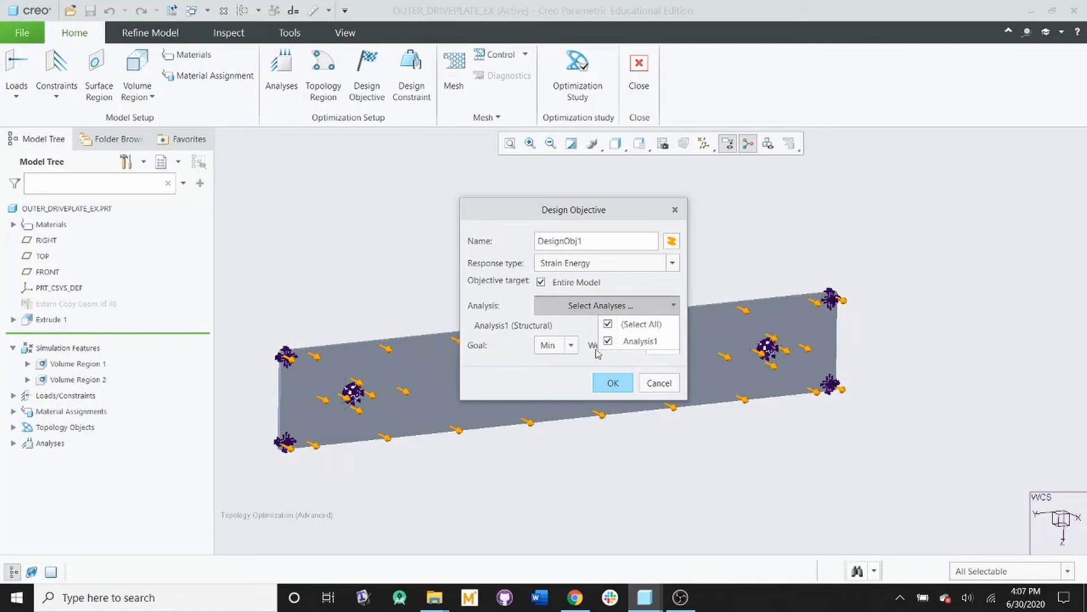
{"action": "left_click", "coordinate": [501, 317]}
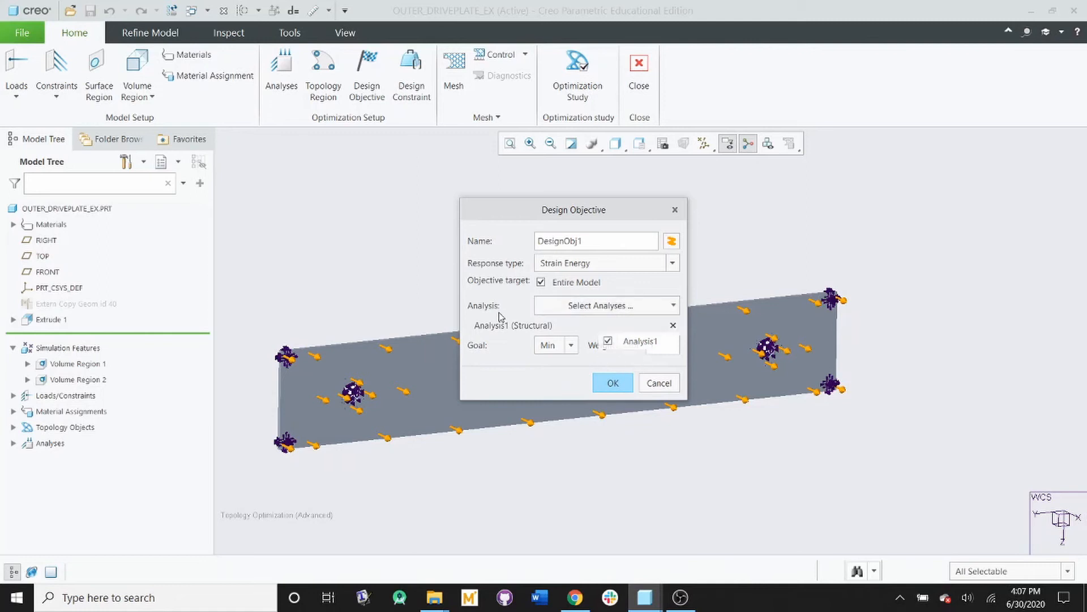
{"action": "left_click", "coordinate": [570, 348]}
{"action": "left_click", "coordinate": [570, 348]}
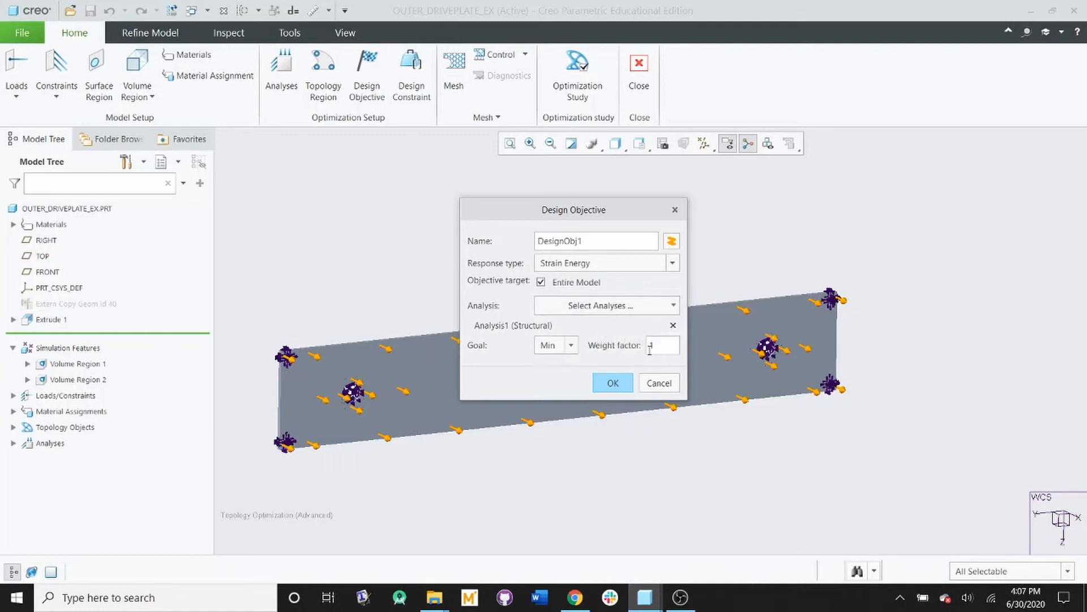
{"action": "left_click", "coordinate": [618, 387]}
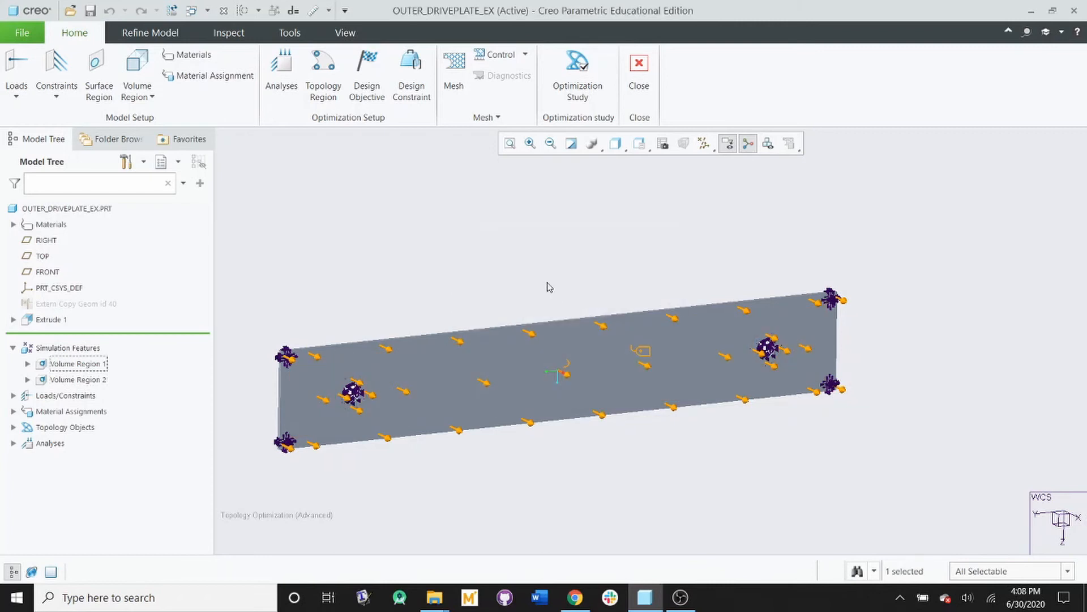
Step: Create a mass fraction design constraint on all design regions with an upper bound of 0.6
{"action": "left_click", "coordinate": [412, 74]}
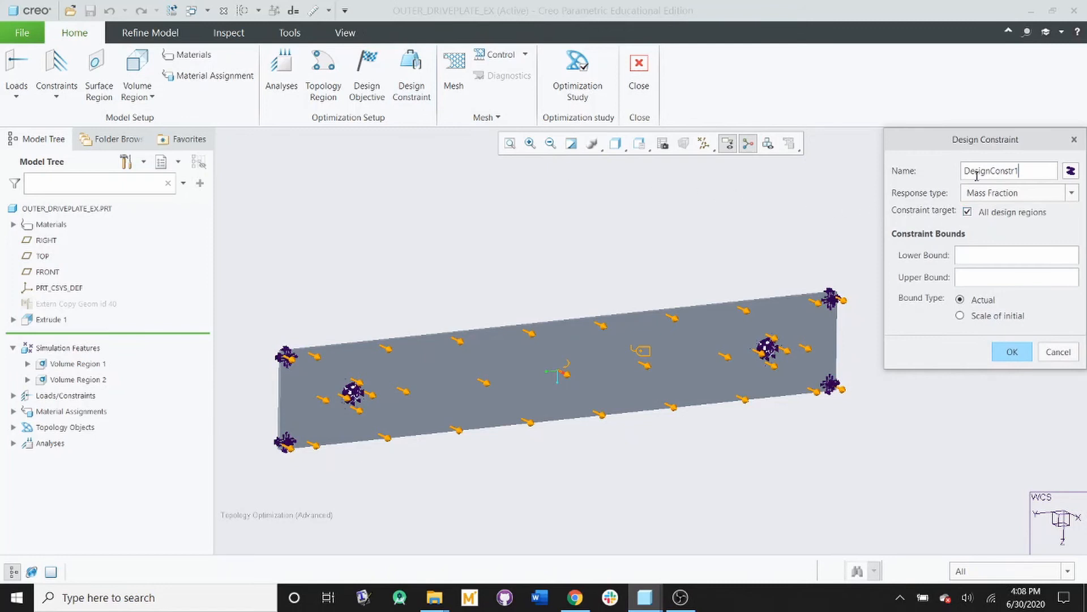
{"action": "left_click_drag", "start_coordinate": [981, 142], "coordinate": [628, 142]}
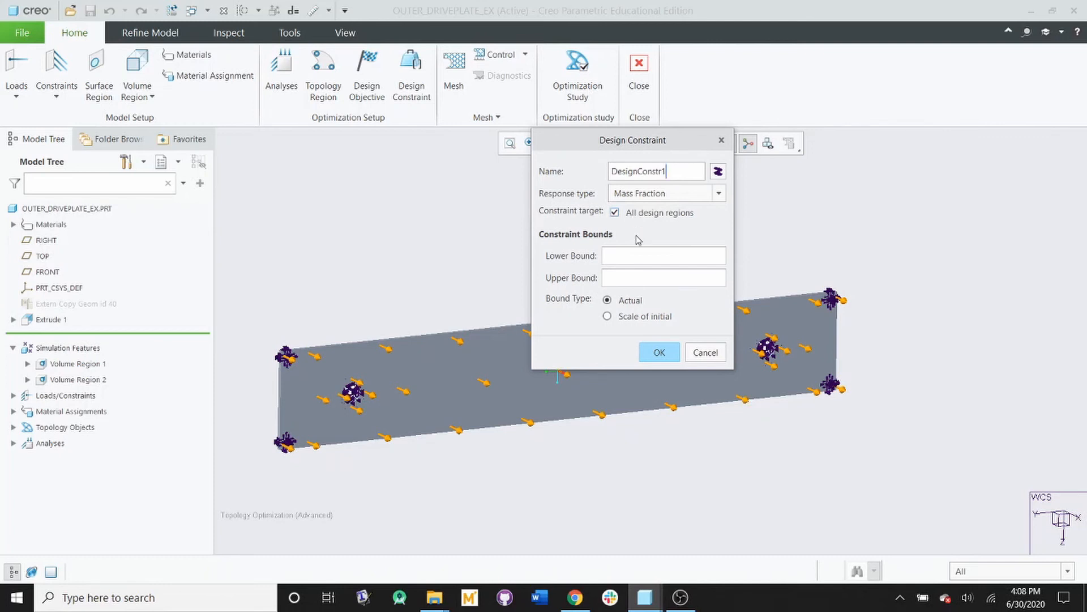
{"action": "left_click", "coordinate": [623, 275]}
{"action": "type", "text": "0.6"}
{"action": "left_click", "coordinate": [661, 353]}
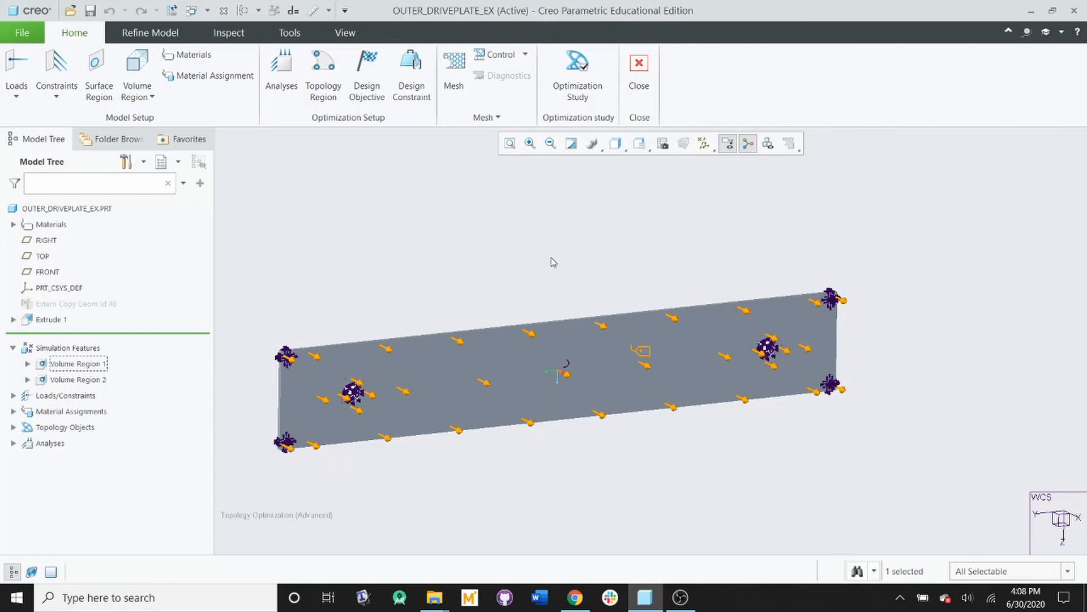
Step: Generate the finite element mesh of the plate and dismiss the element quality checks
{"action": "left_click", "coordinate": [456, 85]}
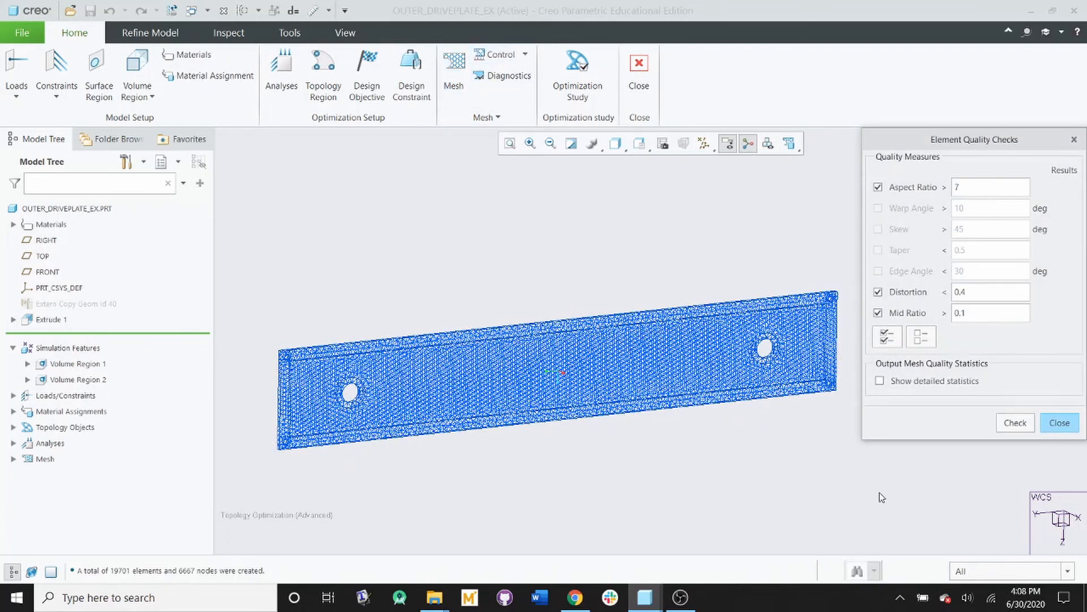
{"action": "left_click", "coordinate": [1060, 422]}
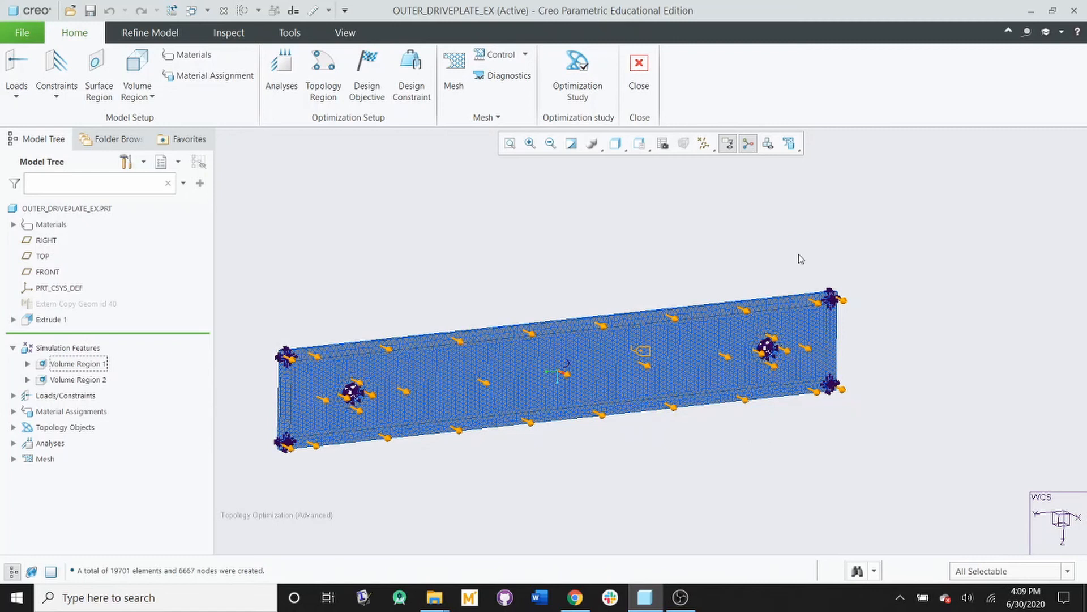
Step: Set up a new optimization study named Outer_Driveplate_Study
{"action": "left_click", "coordinate": [578, 71]}
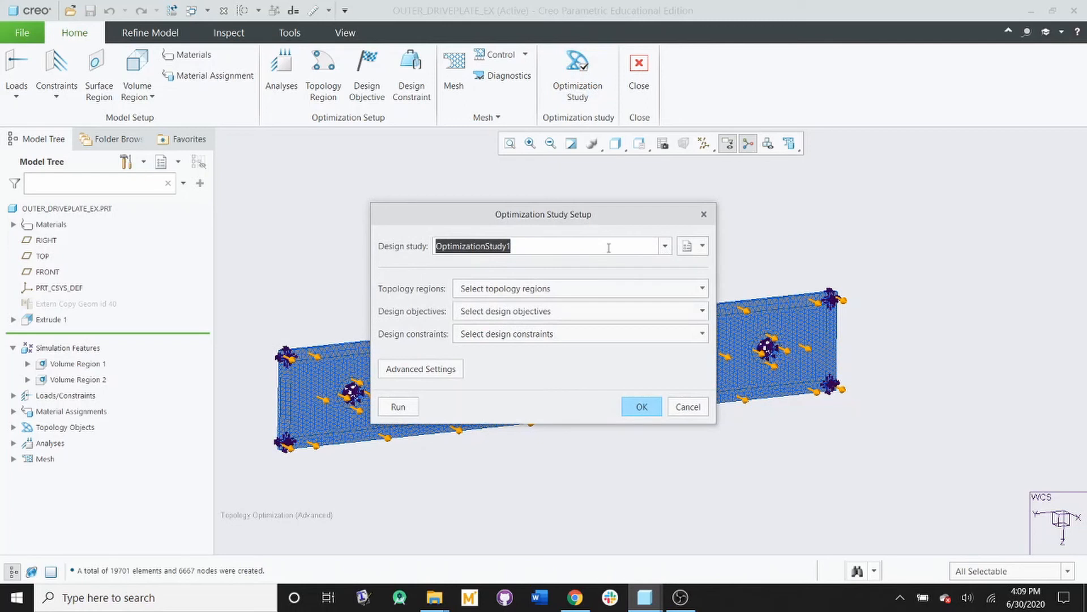
{"action": "key", "text": "BackSpace"}
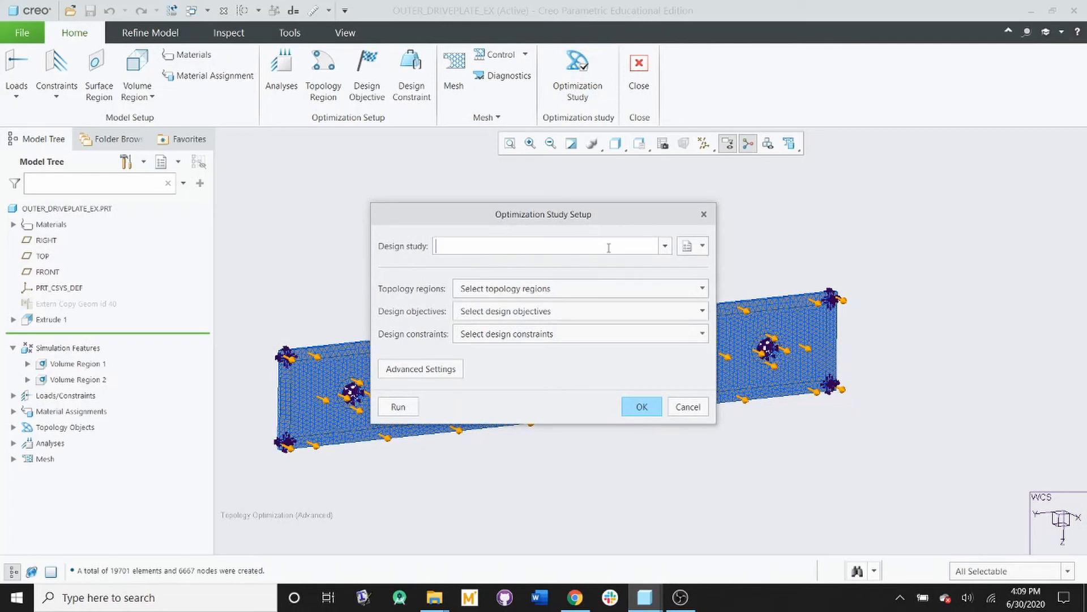
{"action": "type", "text": "Outer_Driveplate_Study"}
Step: Include TopologyRegion1, DesignObj1 and DesignConstr1 in the optimization study and run it
{"action": "left_click", "coordinate": [520, 296]}
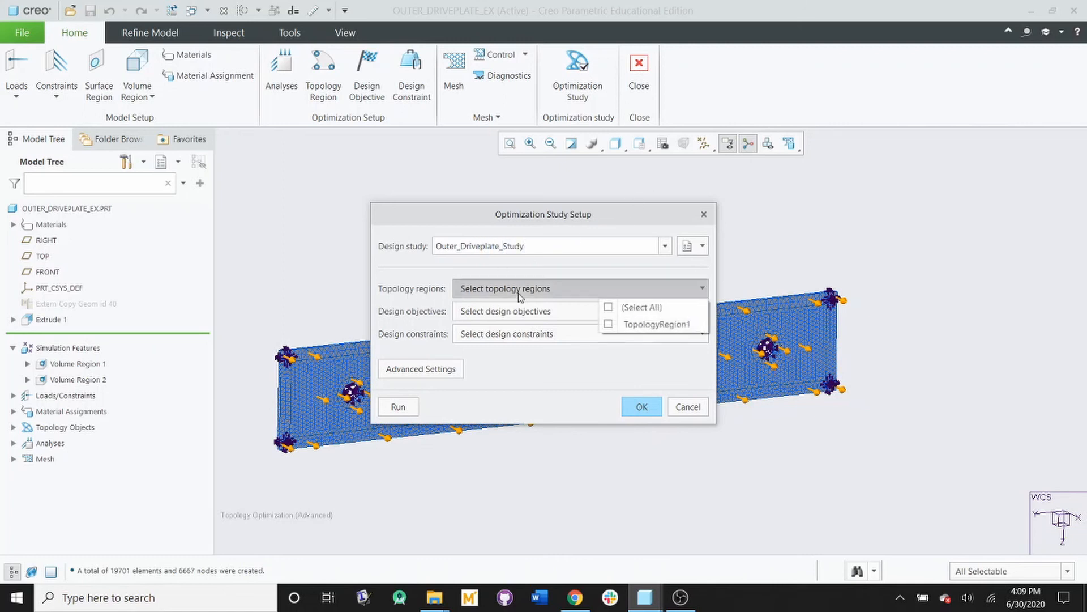
{"action": "left_click", "coordinate": [611, 326]}
{"action": "left_click", "coordinate": [555, 339]}
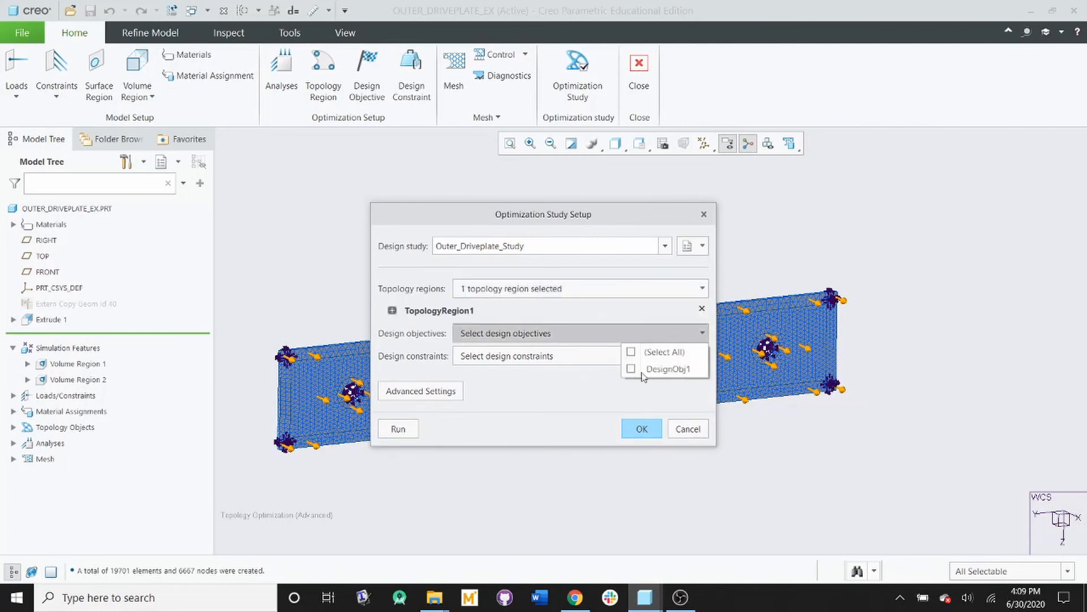
{"action": "left_click", "coordinate": [628, 369]}
{"action": "left_click", "coordinate": [541, 379]}
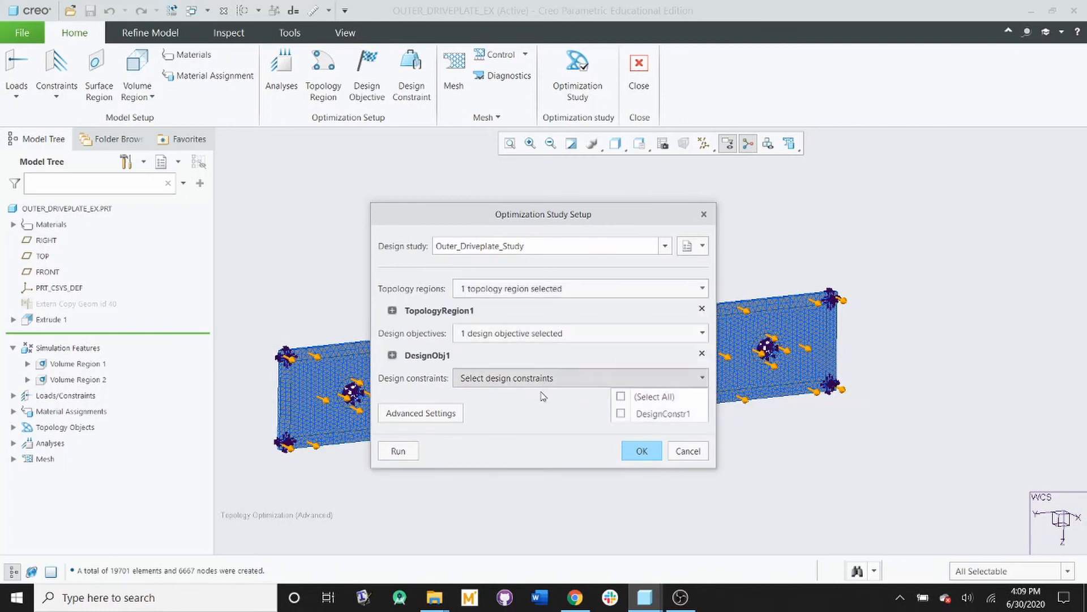
{"action": "left_click", "coordinate": [644, 413]}
{"action": "left_click", "coordinate": [541, 432]}
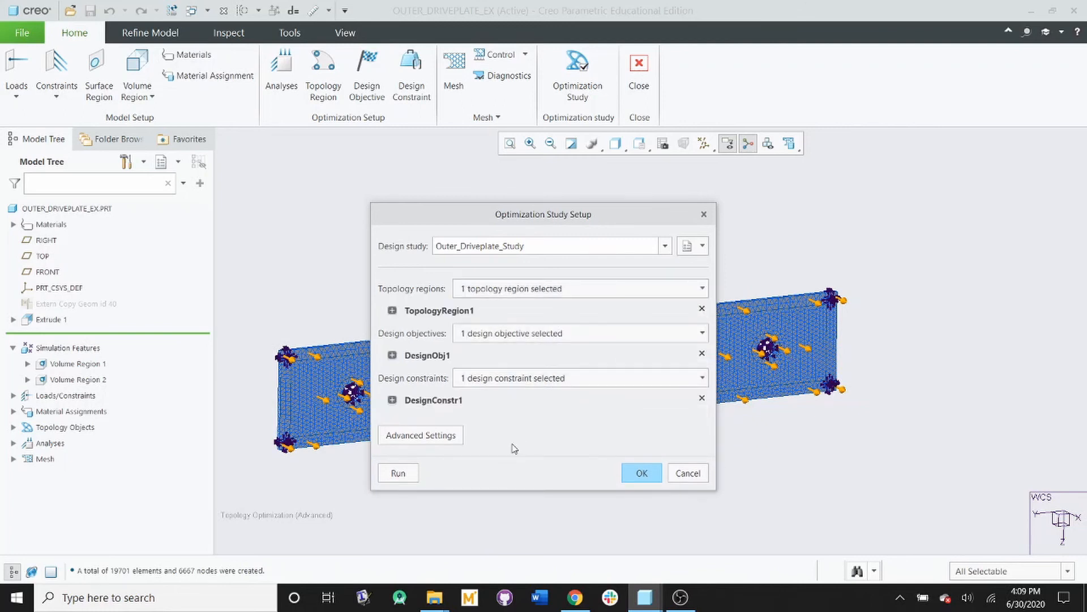
{"action": "left_click", "coordinate": [398, 473]}
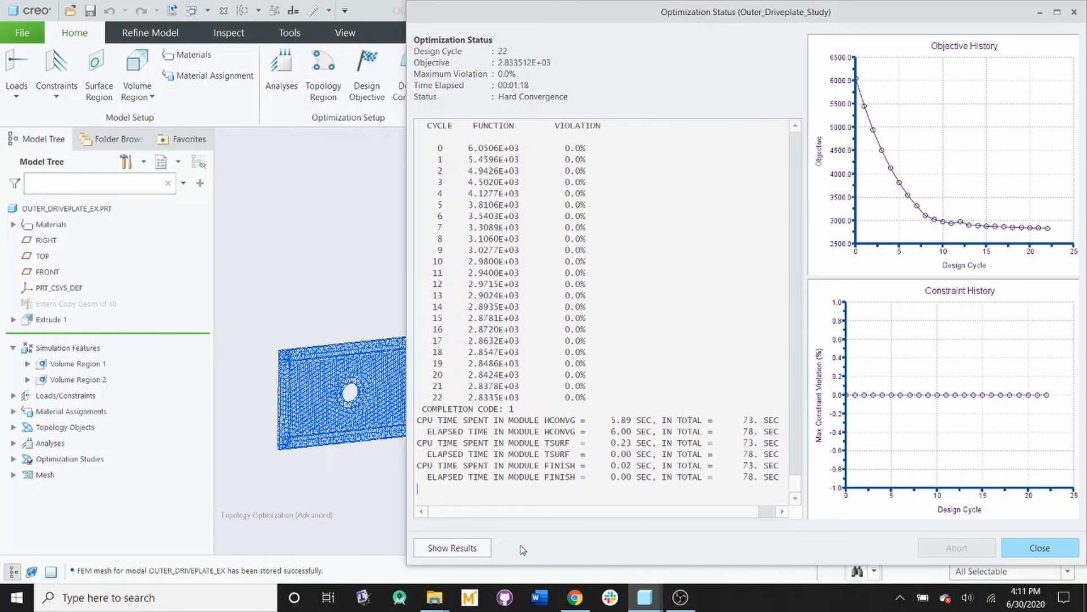
Step: Show the optimization results, close the status window and examine the optimized plate shape from the front
{"action": "left_click", "coordinate": [460, 549]}
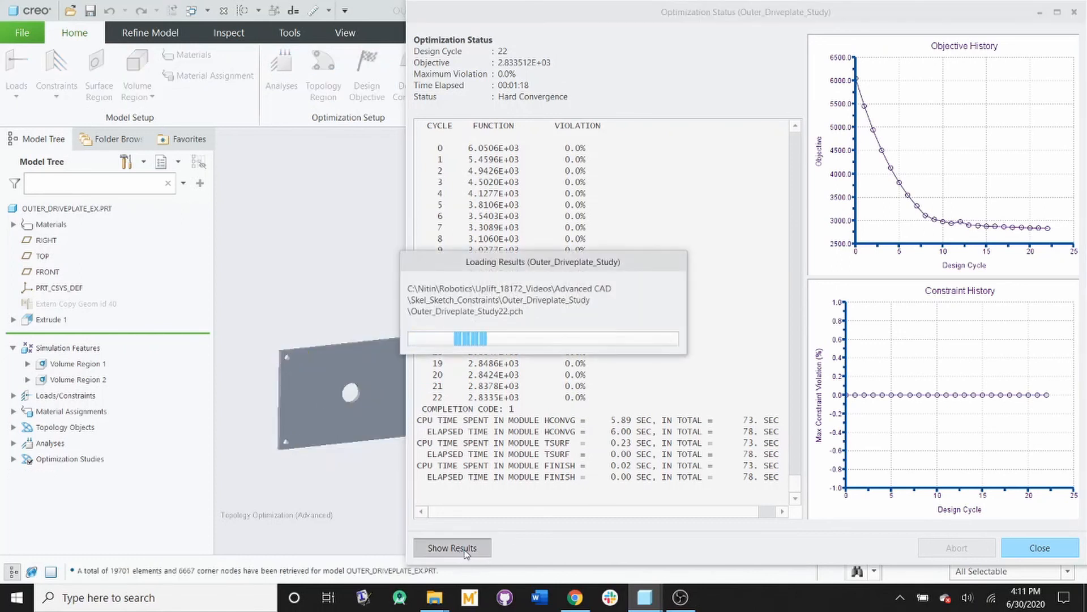
{"action": "left_click", "coordinate": [1047, 549]}
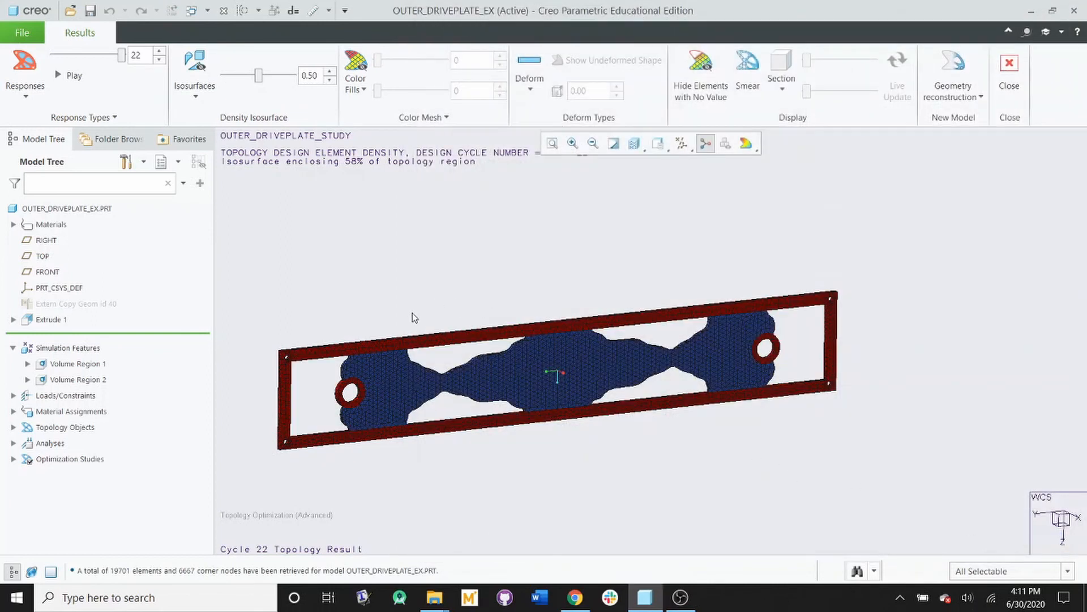
{"action": "mouse_move", "coordinate": [532, 402]}
{"action": "middle_mouse_down"}
{"action": "mouse_move", "coordinate": [499, 383]}
{"action": "mouse_move", "coordinate": [609, 372]}
{"action": "middle_mouse_up"}
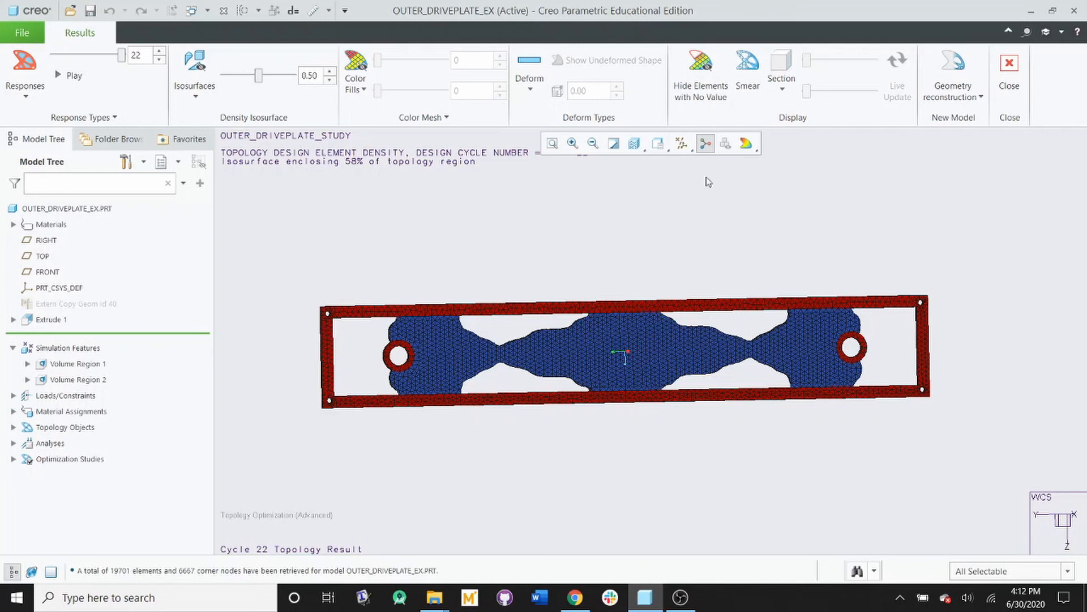
Step: Open the geometry reconstruction options for the optimized plate
{"action": "left_click", "coordinate": [959, 98]}
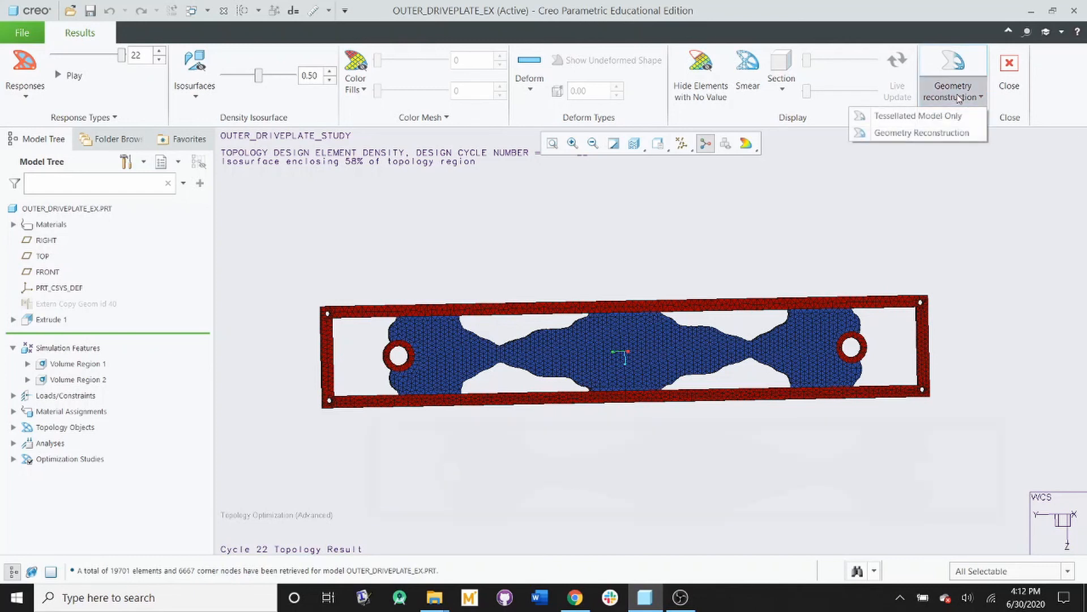